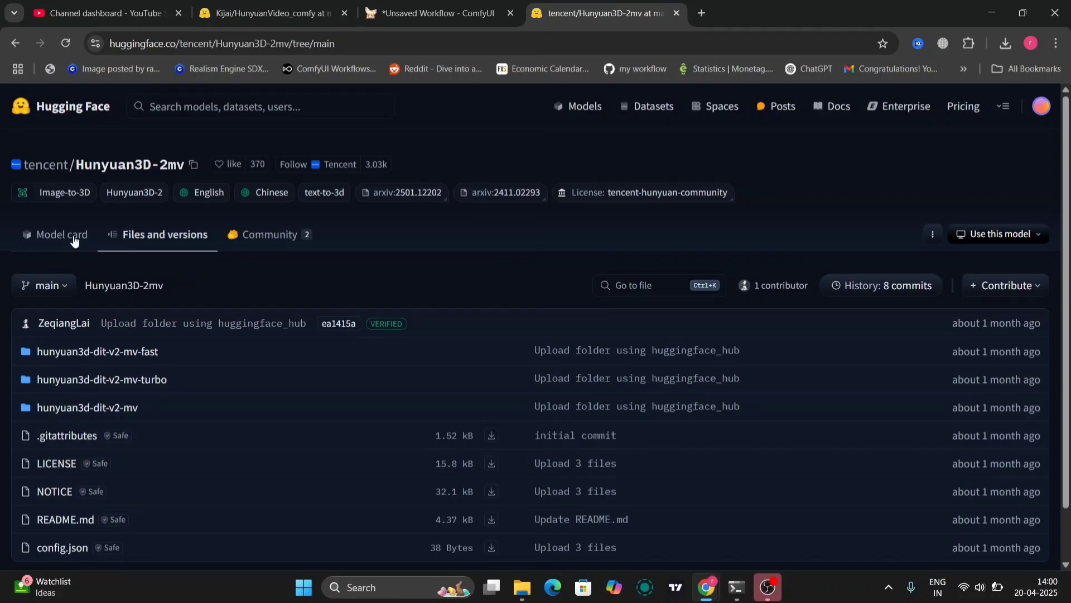
Step: Scroll through the Hunyuan3D-2mv model card, return to its top, and close the Kijai HunyuanVideo tab
{"action": "left_click", "coordinate": [73, 237]}
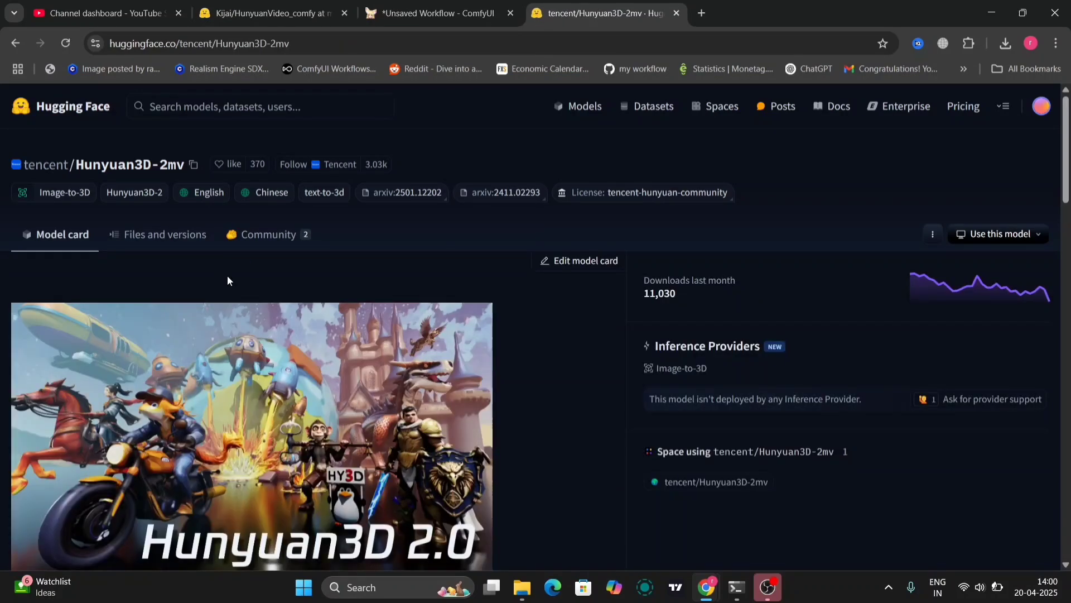
{"action": "scroll", "coordinate": [226, 275], "scroll_direction": "down", "scroll_amount": 2}
{"action": "scroll", "coordinate": [226, 275], "scroll_direction": "down", "scroll_amount": 7}
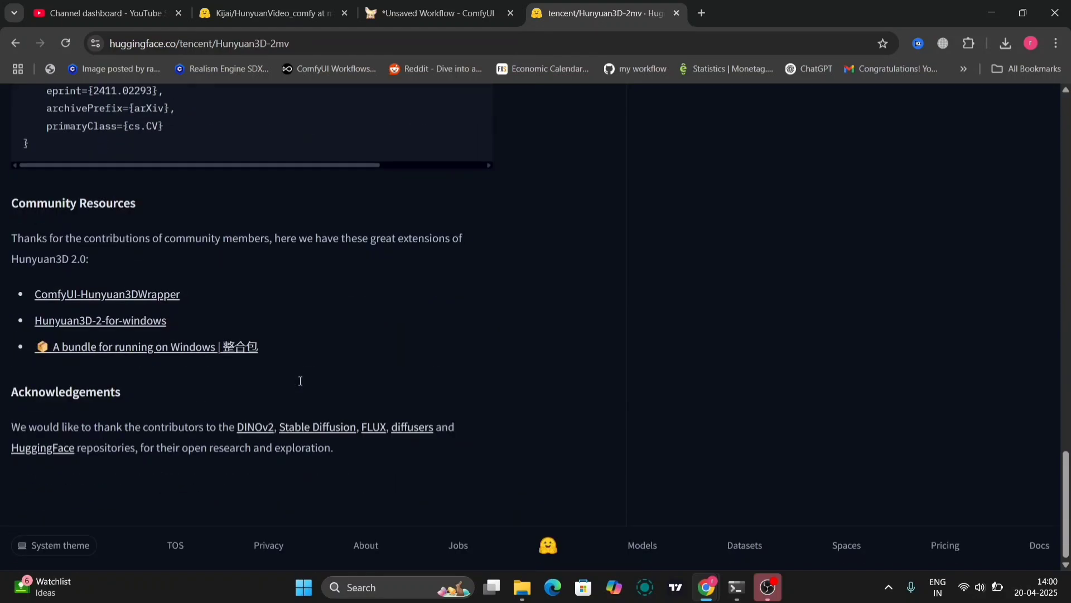
{"action": "key", "text": "Home"}
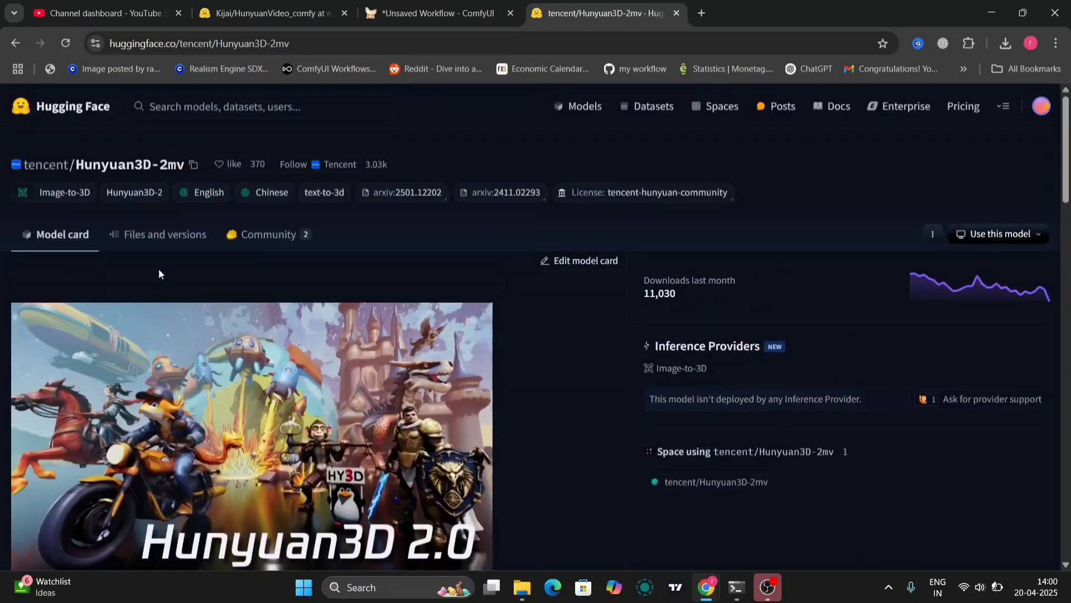
{"action": "scroll", "coordinate": [173, 237], "scroll_direction": "down", "scroll_amount": 7}
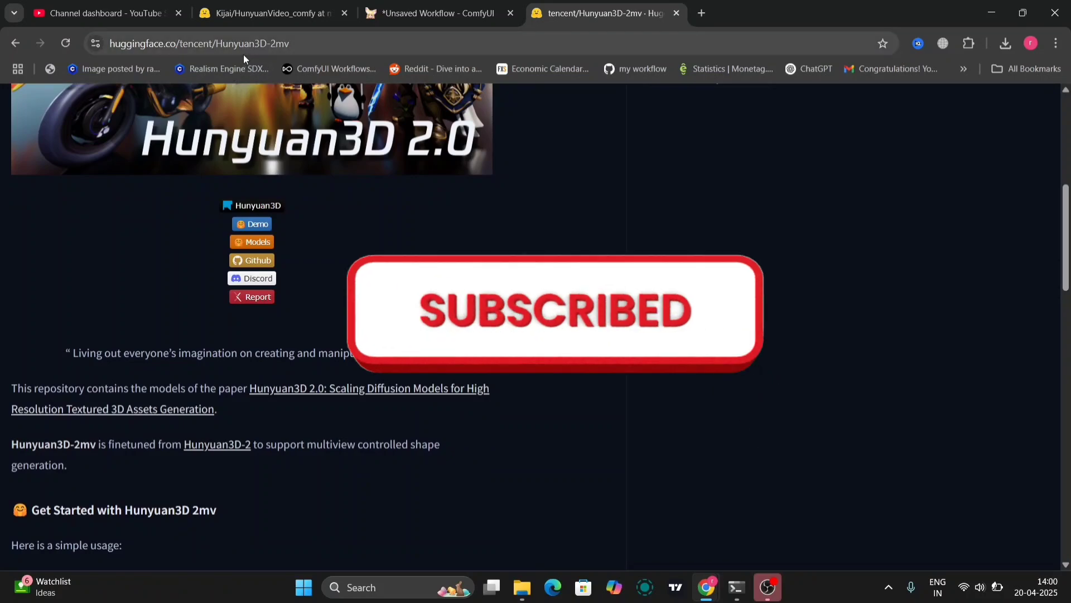
{"action": "left_click", "coordinate": [340, 11]}
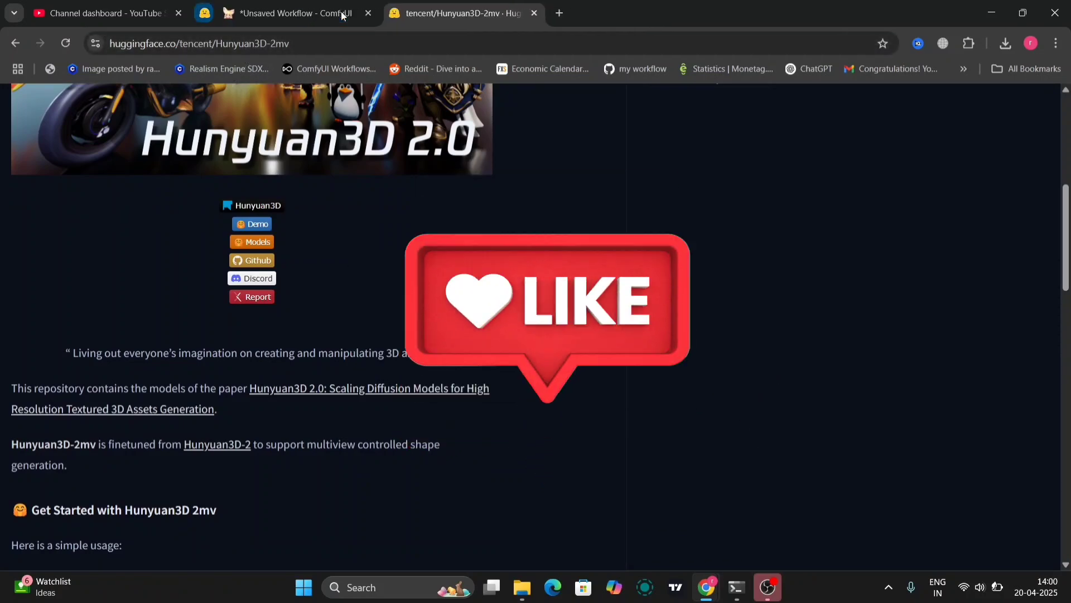
Step: In ComfyUI, pan across the Front, Left, Right and Back handbag photo groups to Hy3DModelLoader
{"action": "left_click", "coordinate": [271, 7]}
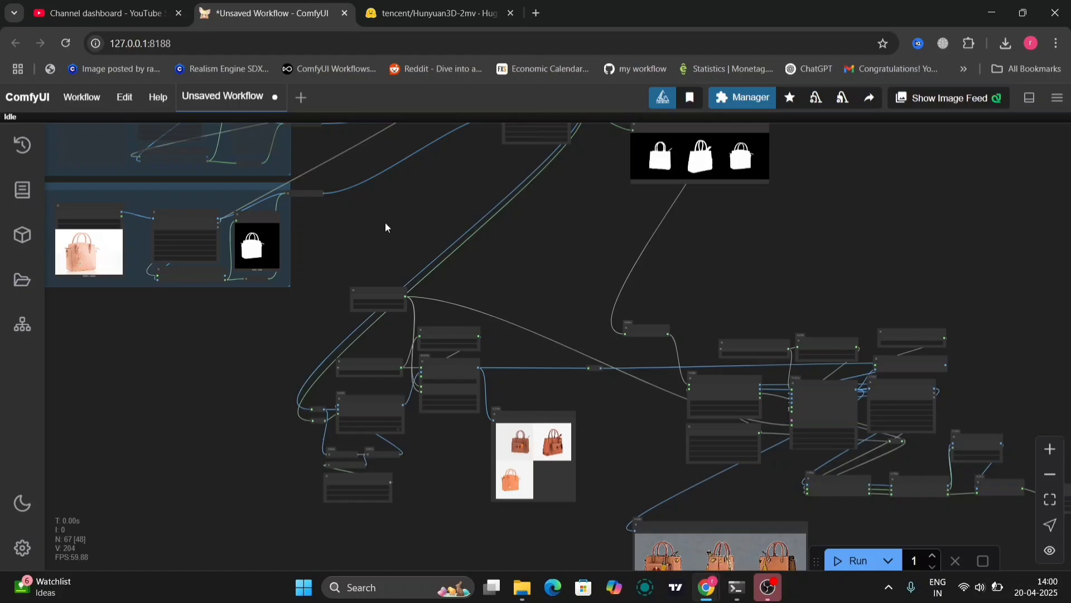
{"action": "left_click_drag", "start_coordinate": [387, 227], "coordinate": [678, 427]}
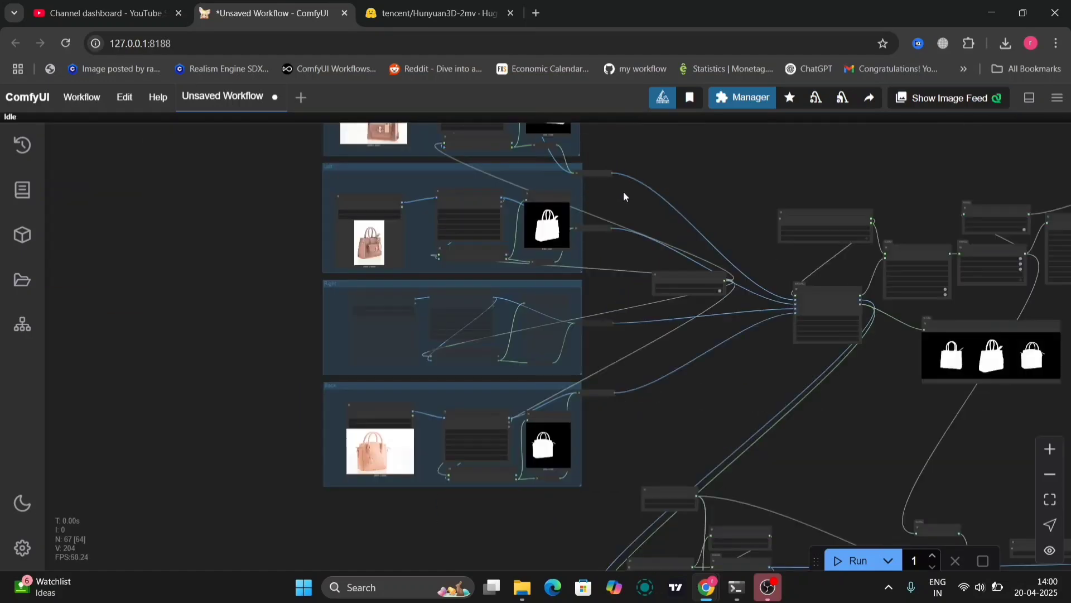
{"action": "left_click_drag", "start_coordinate": [624, 193], "coordinate": [679, 362]}
{"action": "scroll", "coordinate": [679, 249], "scroll_direction": "up", "scroll_amount": 3}
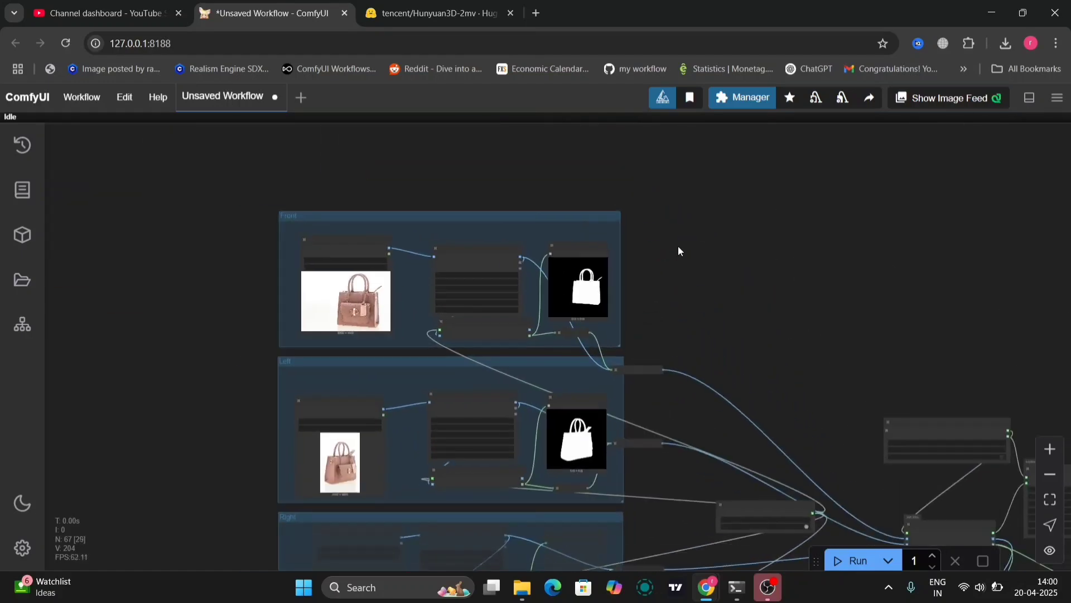
{"action": "scroll", "coordinate": [678, 248], "scroll_direction": "up", "scroll_amount": 5}
{"action": "left_click_drag", "start_coordinate": [679, 248], "coordinate": [956, 194]}
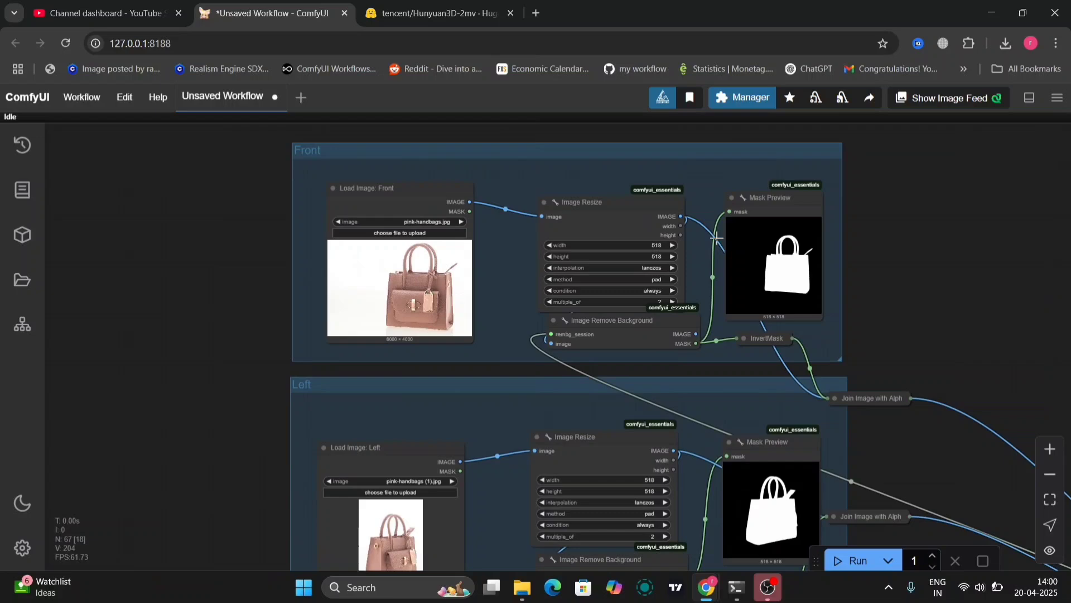
{"action": "scroll", "coordinate": [239, 256], "scroll_direction": "down", "scroll_amount": 5}
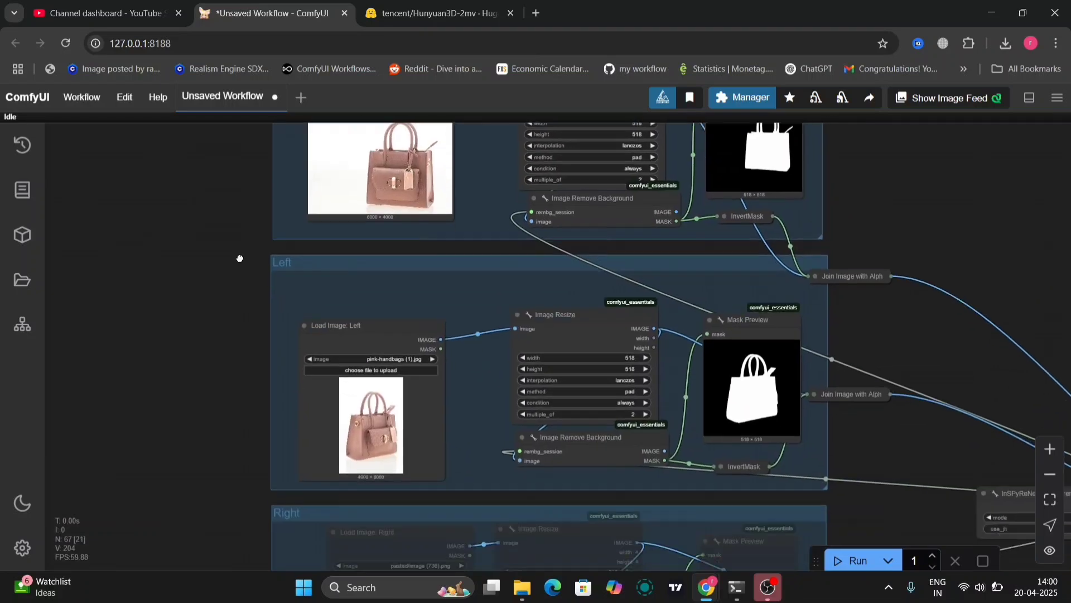
{"action": "scroll", "coordinate": [192, 452], "scroll_direction": "down", "scroll_amount": 6}
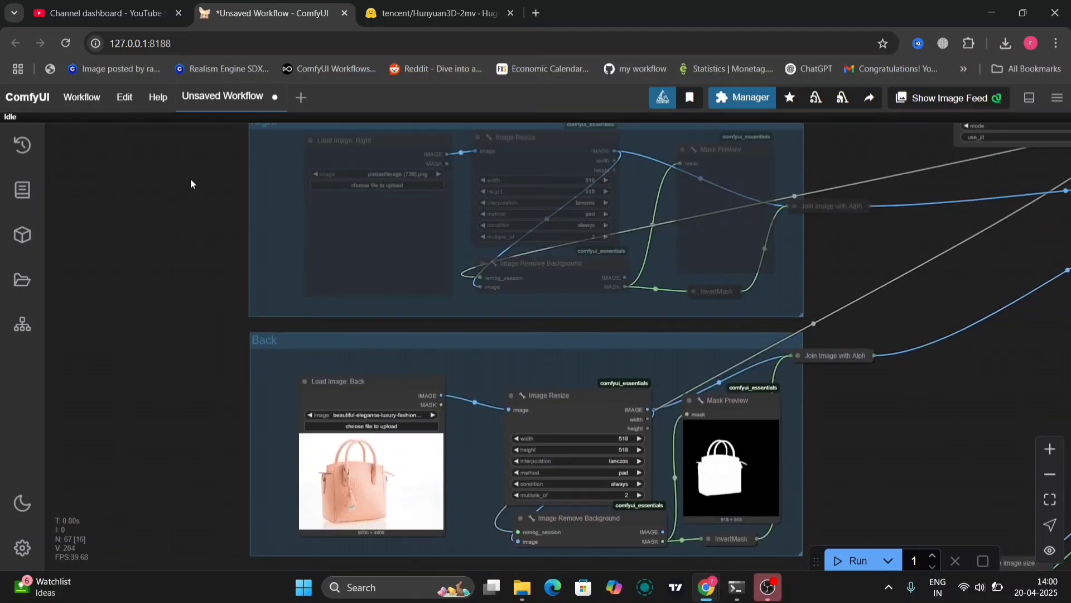
{"action": "scroll", "coordinate": [196, 425], "scroll_direction": "up", "scroll_amount": 2}
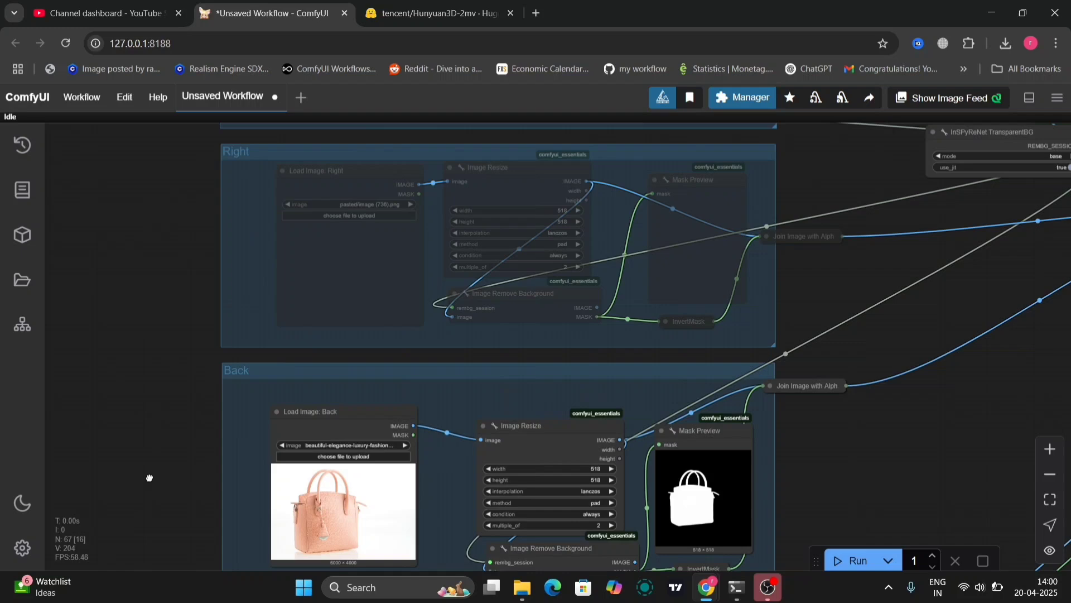
{"action": "left_click_drag", "start_coordinate": [810, 319], "coordinate": [629, 495]}
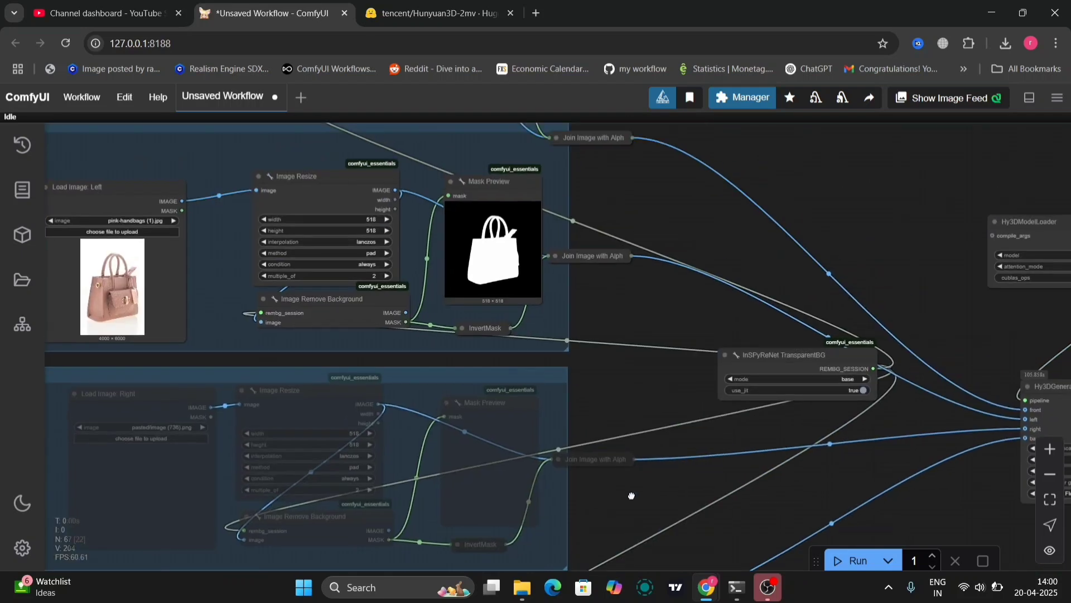
{"action": "left_click_drag", "start_coordinate": [1038, 345], "coordinate": [539, 378]}
Step: Confirm Hy3DModelLoader keeps Hunyuan 3d 2 mv.safetensors as its model
{"action": "scroll", "coordinate": [701, 298], "scroll_direction": "up", "scroll_amount": 5}
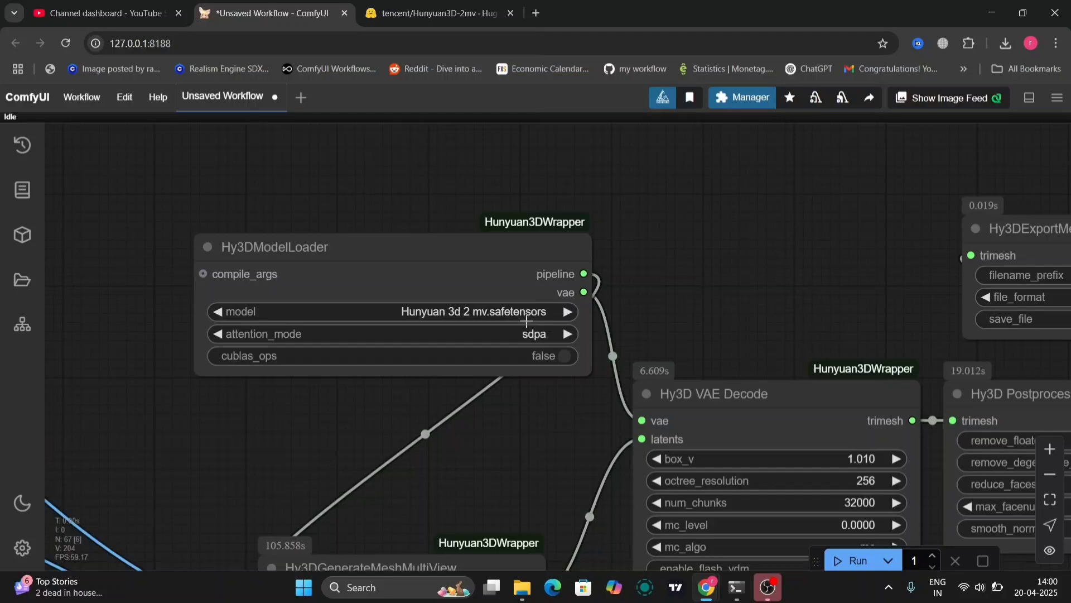
{"action": "left_click", "coordinate": [504, 311]}
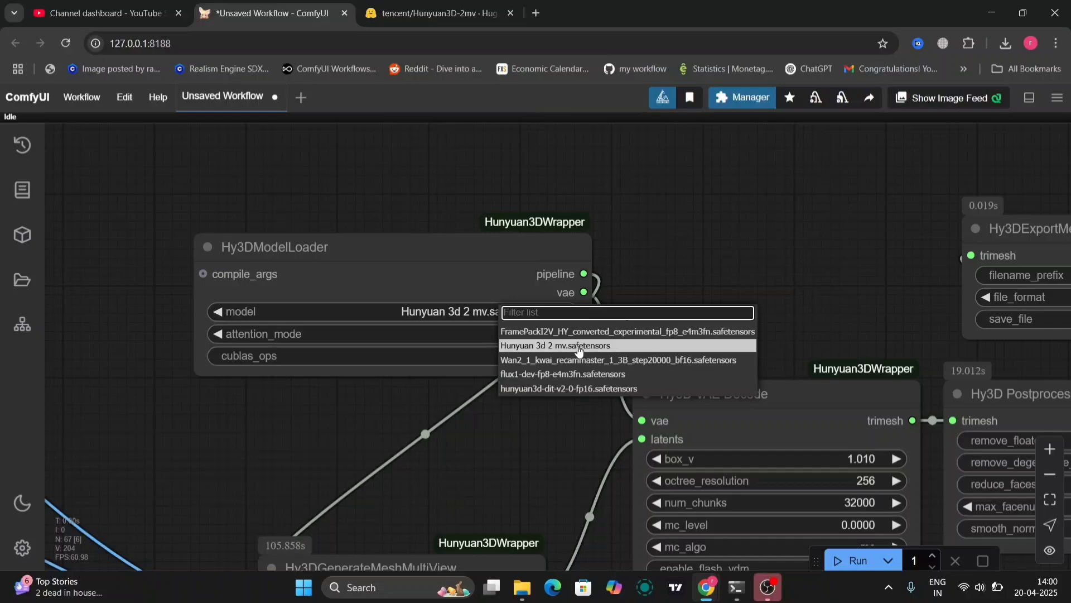
{"action": "left_click", "coordinate": [756, 276]}
Step: Pan past the bag mask preview to the Preview 3D node and orbit the white handbag mesh
{"action": "scroll", "coordinate": [756, 276], "scroll_direction": "down", "scroll_amount": 3}
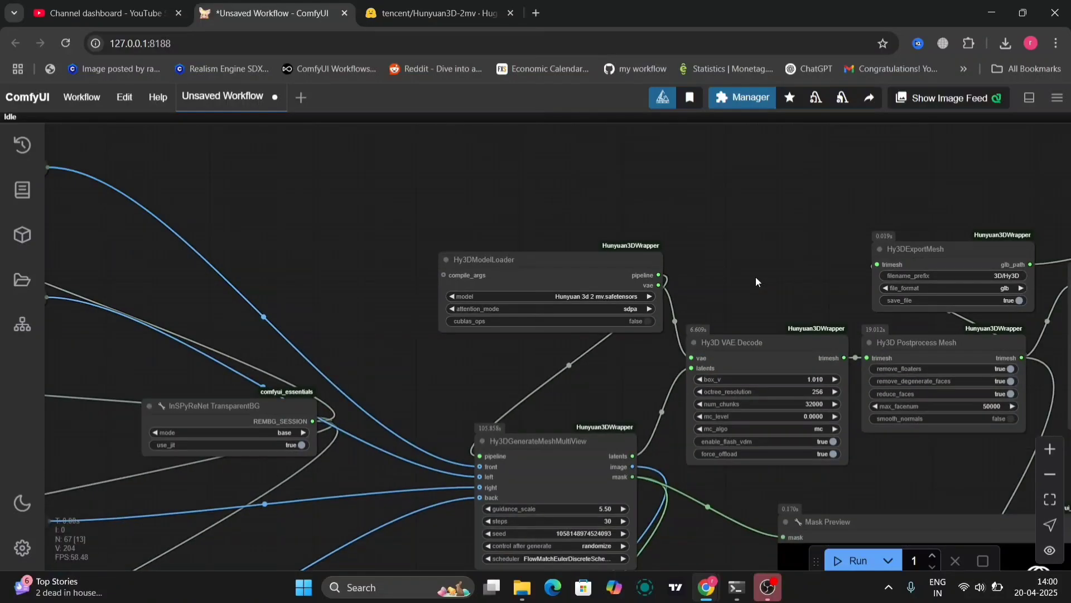
{"action": "left_click_drag", "start_coordinate": [755, 276], "coordinate": [547, 112]}
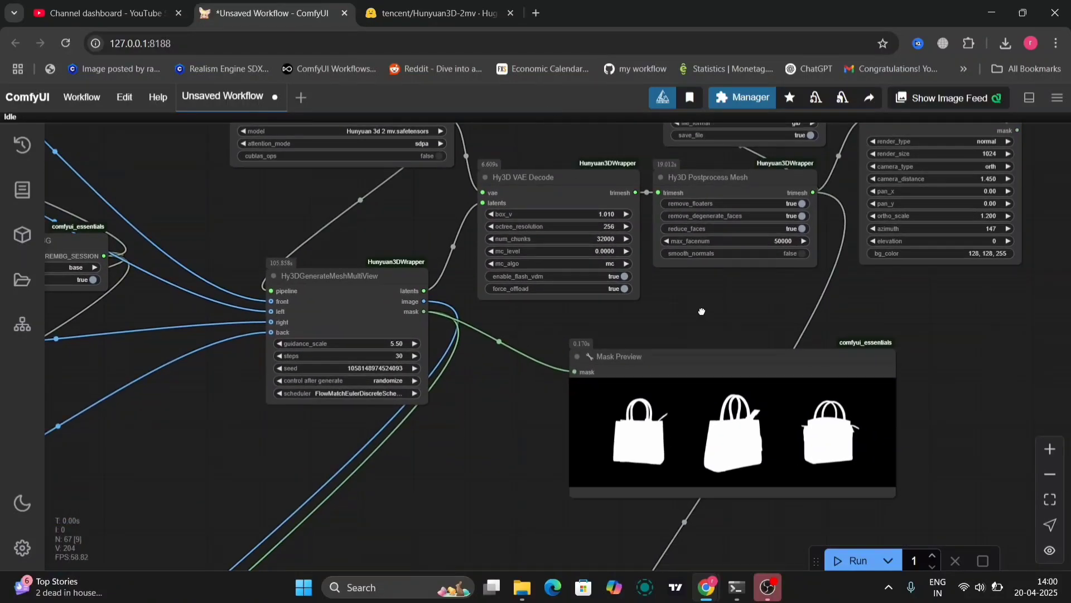
{"action": "left_click_drag", "start_coordinate": [701, 308], "coordinate": [370, 335]}
{"action": "left_click_drag", "start_coordinate": [619, 334], "coordinate": [376, 428]}
{"action": "left_click_drag", "start_coordinate": [672, 302], "coordinate": [601, 274]}
Step: Turn on the floor grid, enlarge the Preview 3D panel, and orbit and zoom around the handbag mesh
{"action": "left_click", "coordinate": [537, 208]}
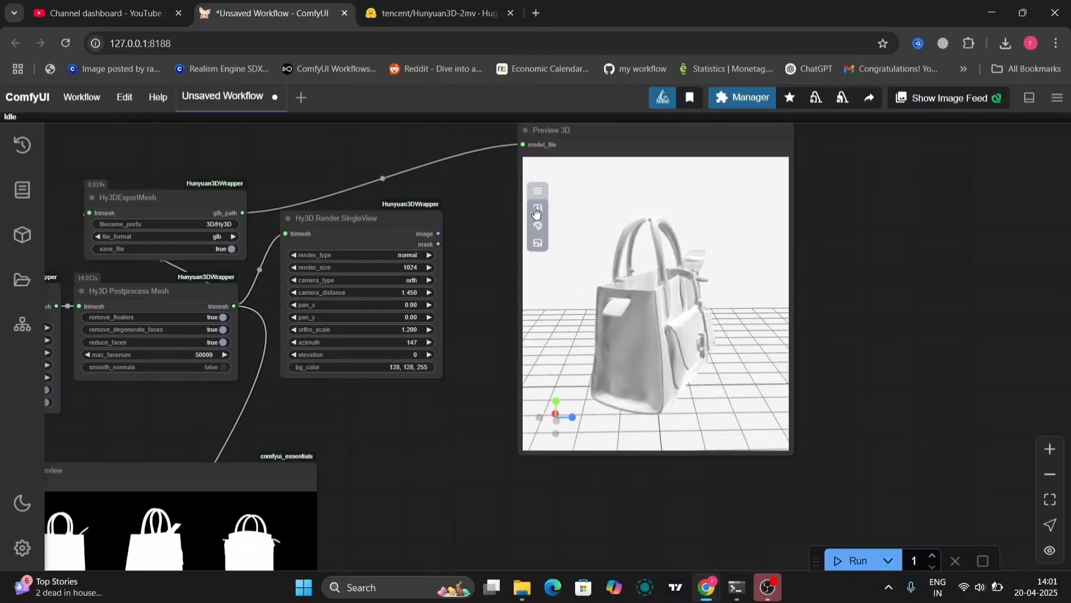
{"action": "left_click_drag", "start_coordinate": [688, 307], "coordinate": [578, 304]}
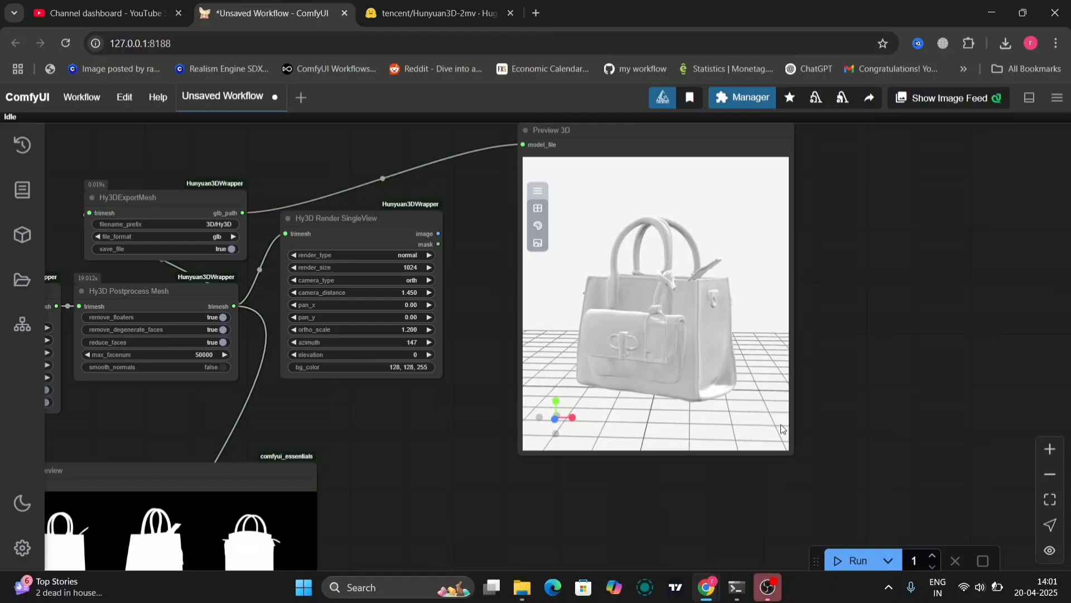
{"action": "left_click_drag", "start_coordinate": [789, 453], "coordinate": [944, 558]}
{"action": "scroll", "coordinate": [909, 374], "scroll_direction": "down", "scroll_amount": 6}
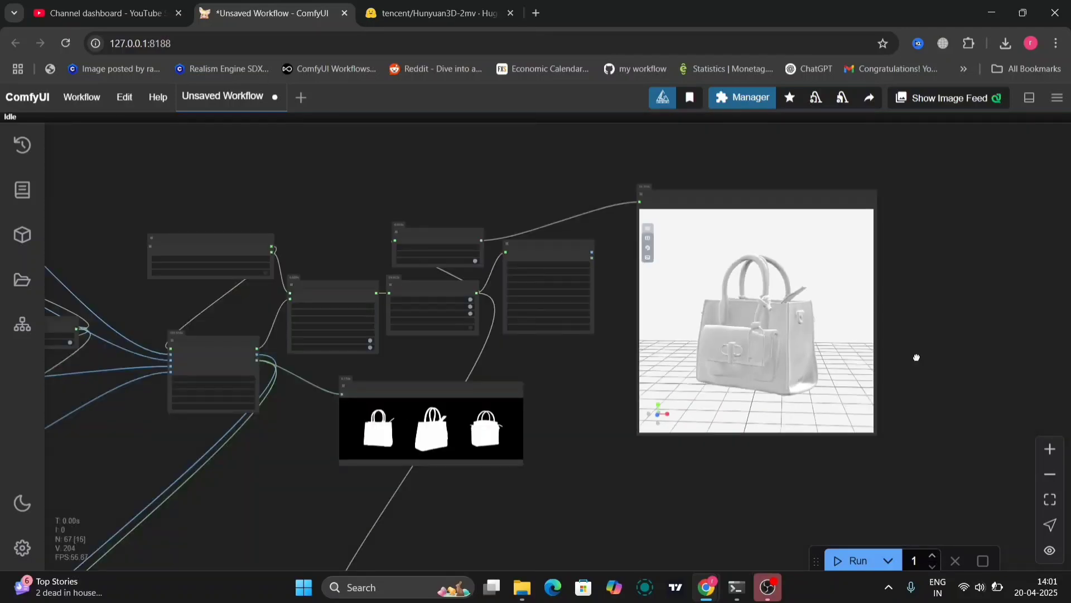
{"action": "left_click_drag", "start_coordinate": [917, 357], "coordinate": [715, 373]}
{"action": "scroll", "coordinate": [715, 373], "scroll_direction": "up", "scroll_amount": 6}
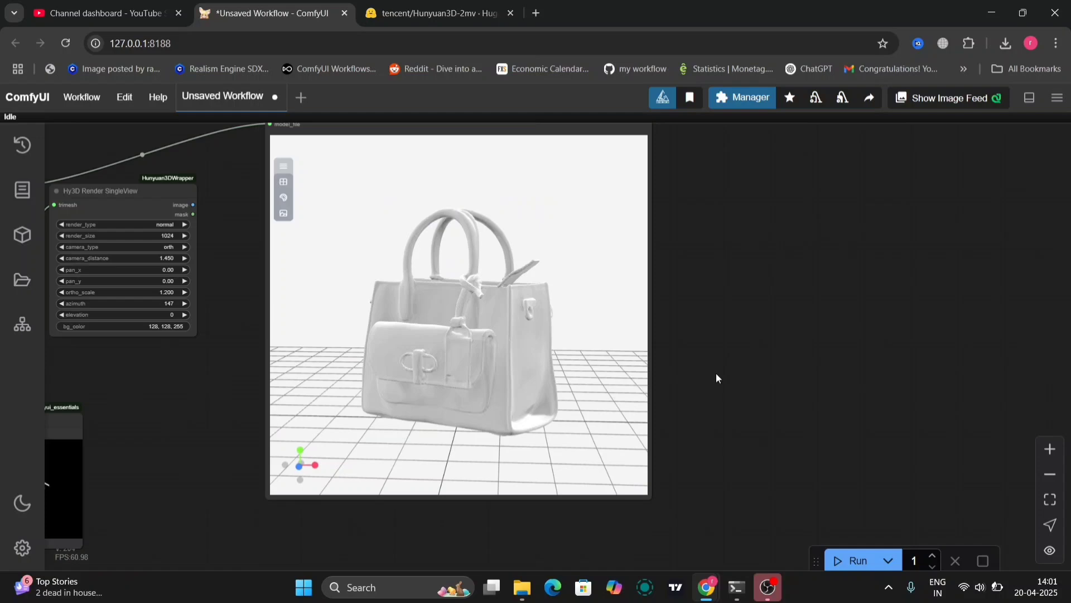
{"action": "left_click_drag", "start_coordinate": [541, 355], "coordinate": [574, 413]}
{"action": "scroll", "coordinate": [574, 413], "scroll_direction": "down", "scroll_amount": 5}
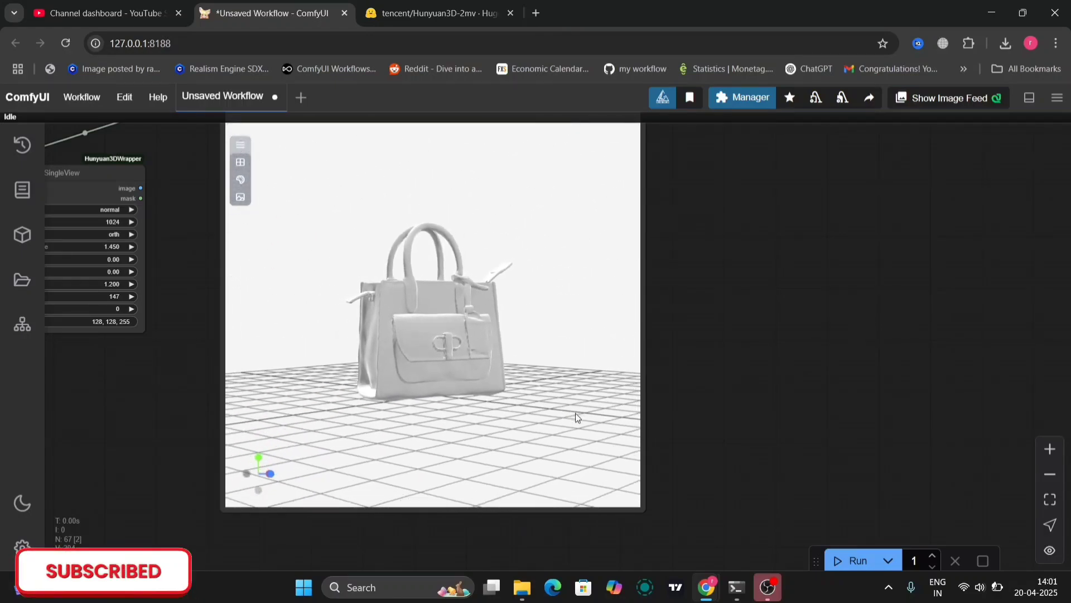
{"action": "left_click_drag", "start_coordinate": [527, 337], "coordinate": [472, 371]}
Step: Pan to the texturing branch and select the (Down)Load Hy3D DelightModel node
{"action": "scroll", "coordinate": [743, 370], "scroll_direction": "down", "scroll_amount": 5}
{"action": "left_click_drag", "start_coordinate": [744, 371], "coordinate": [815, 232]}
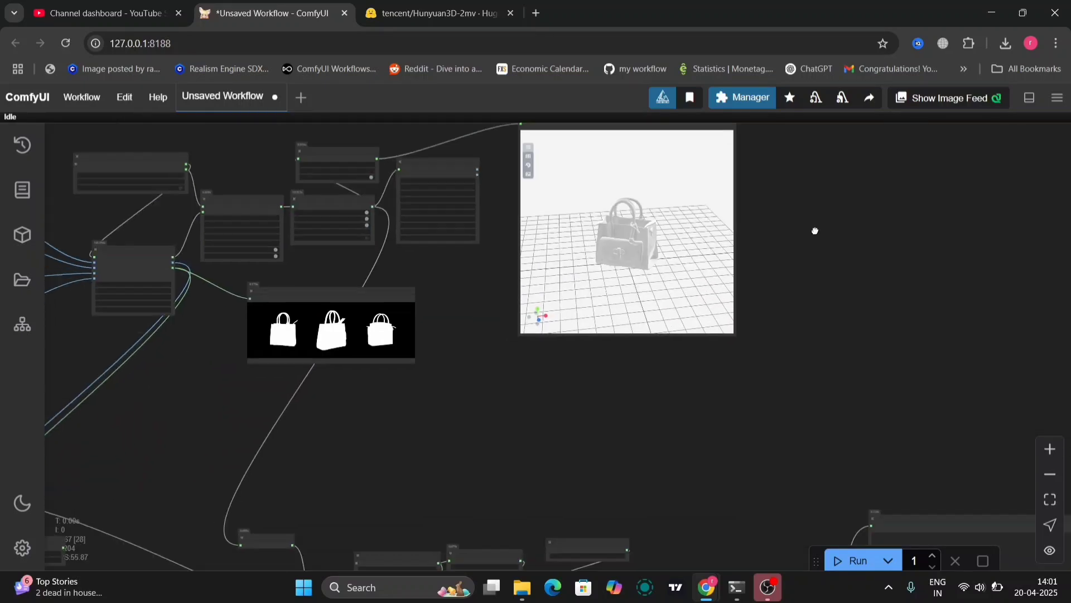
{"action": "left_click_drag", "start_coordinate": [400, 409], "coordinate": [745, 204]}
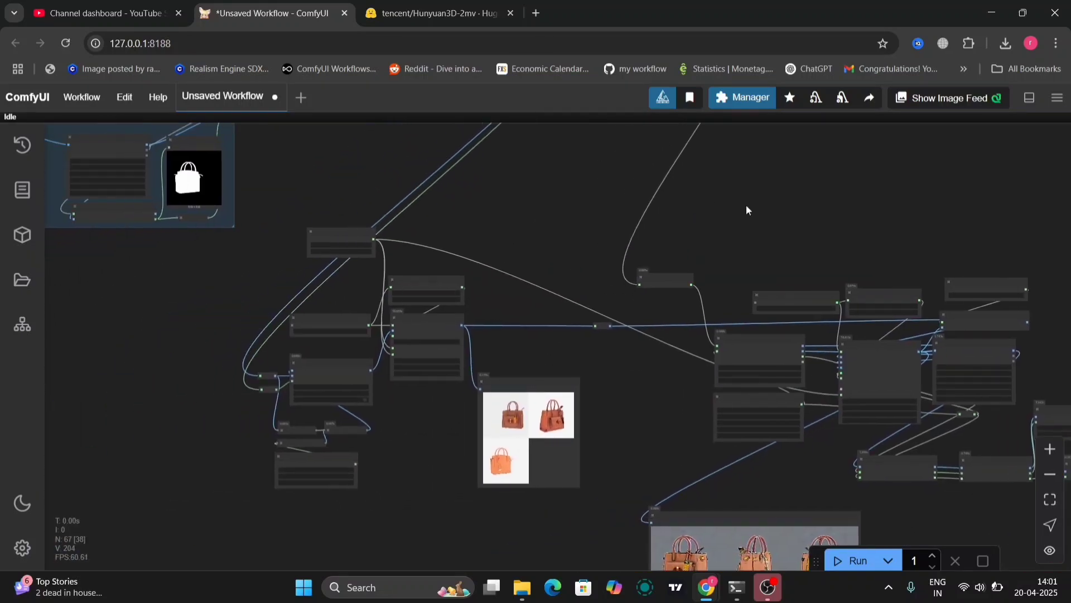
{"action": "scroll", "coordinate": [443, 240], "scroll_direction": "up", "scroll_amount": 6}
{"action": "left_click_drag", "start_coordinate": [455, 239], "coordinate": [486, 137]}
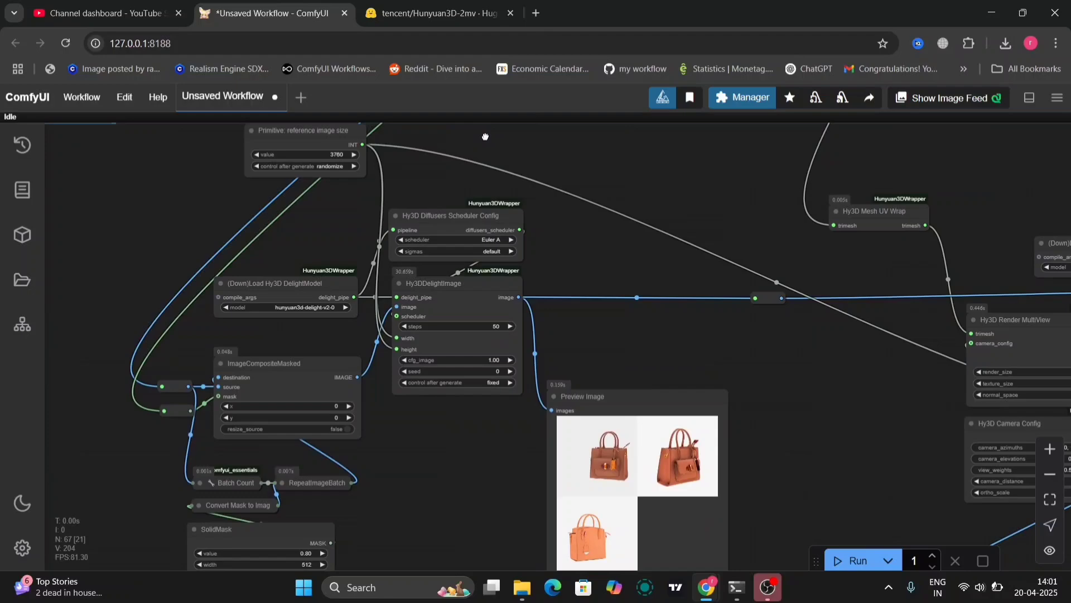
{"action": "left_click", "coordinate": [297, 289]}
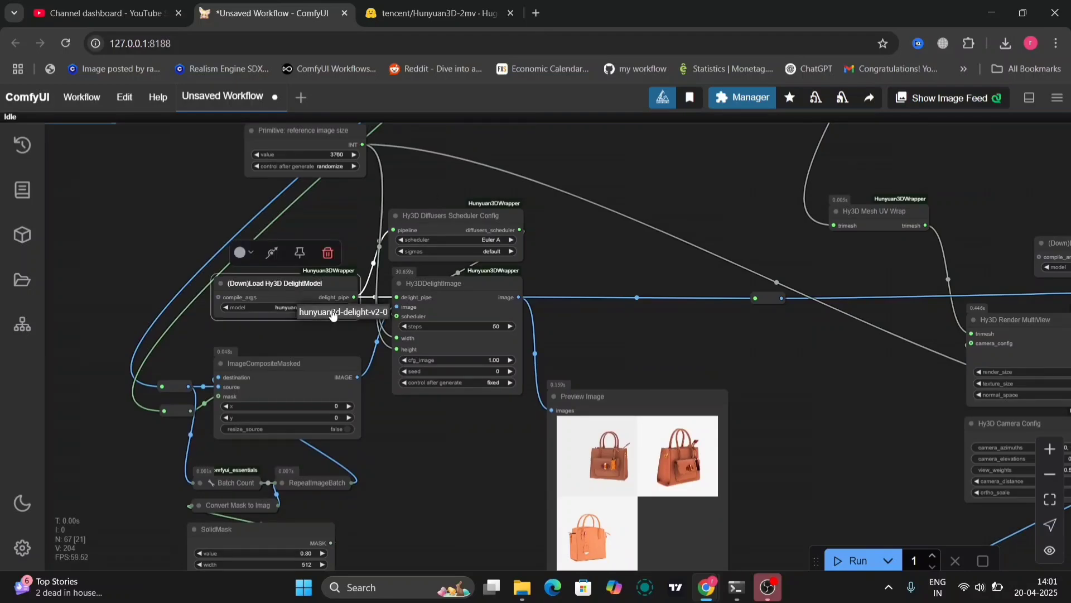
Step: Look over the preview images, camera settings, render and upscale nodes, and the paint model choices
{"action": "left_click_drag", "start_coordinate": [420, 453], "coordinate": [245, 237]}
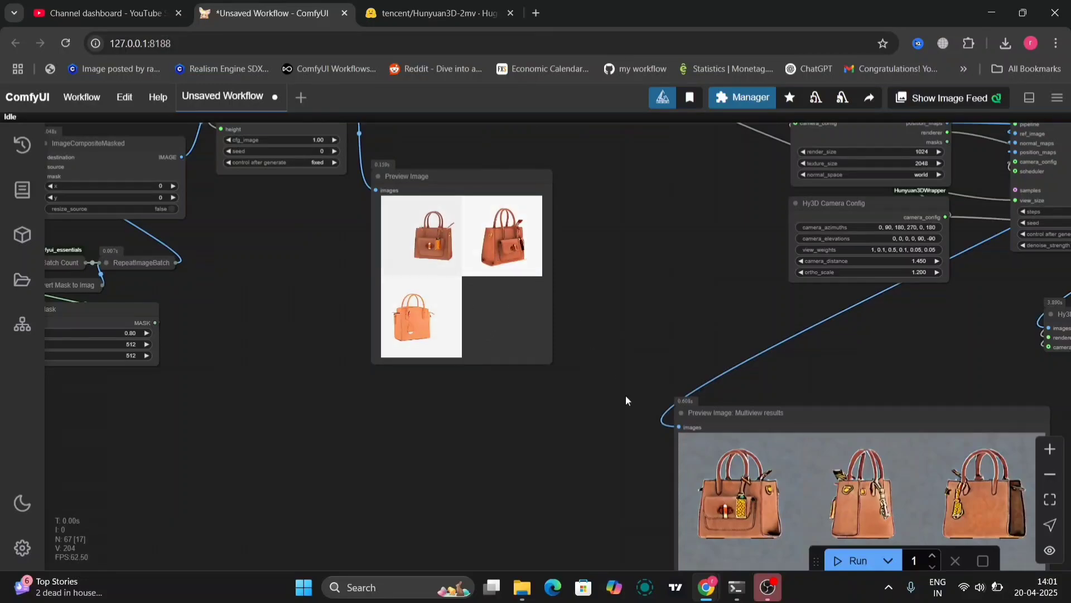
{"action": "left_click_drag", "start_coordinate": [626, 398], "coordinate": [542, 583]}
{"action": "left_click_drag", "start_coordinate": [791, 356], "coordinate": [545, 444]}
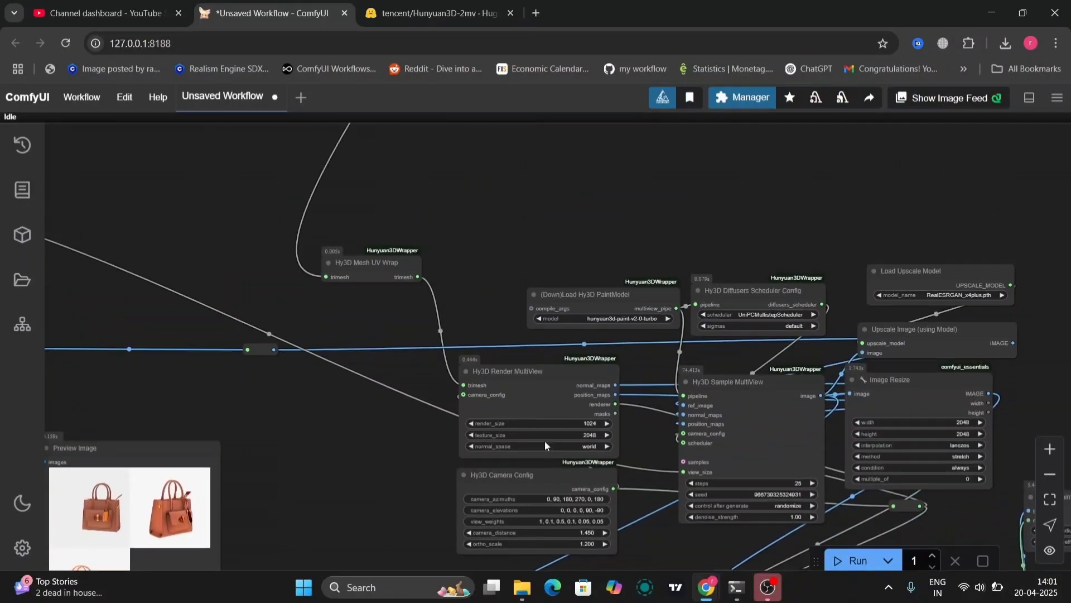
{"action": "left_click", "coordinate": [628, 317]}
Step: Check the UniPCMultistepScheduler setting, select Hy3D Sample MultiView, and zoom out to the textured bag preview
{"action": "left_click_drag", "start_coordinate": [764, 222], "coordinate": [515, 176]}
{"action": "left_click", "coordinate": [528, 246]}
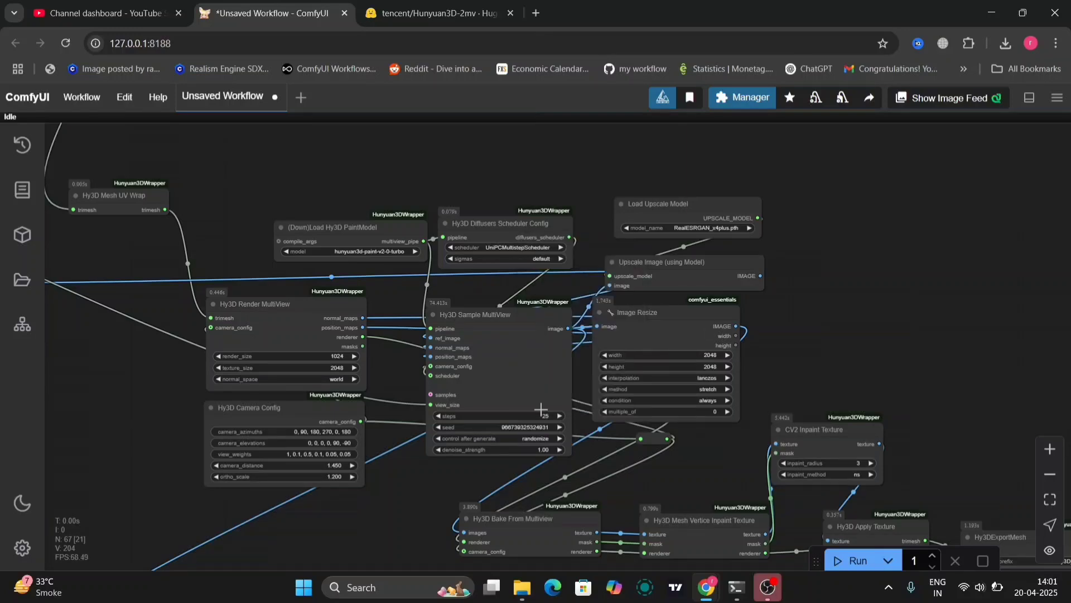
{"action": "left_click", "coordinate": [532, 407]}
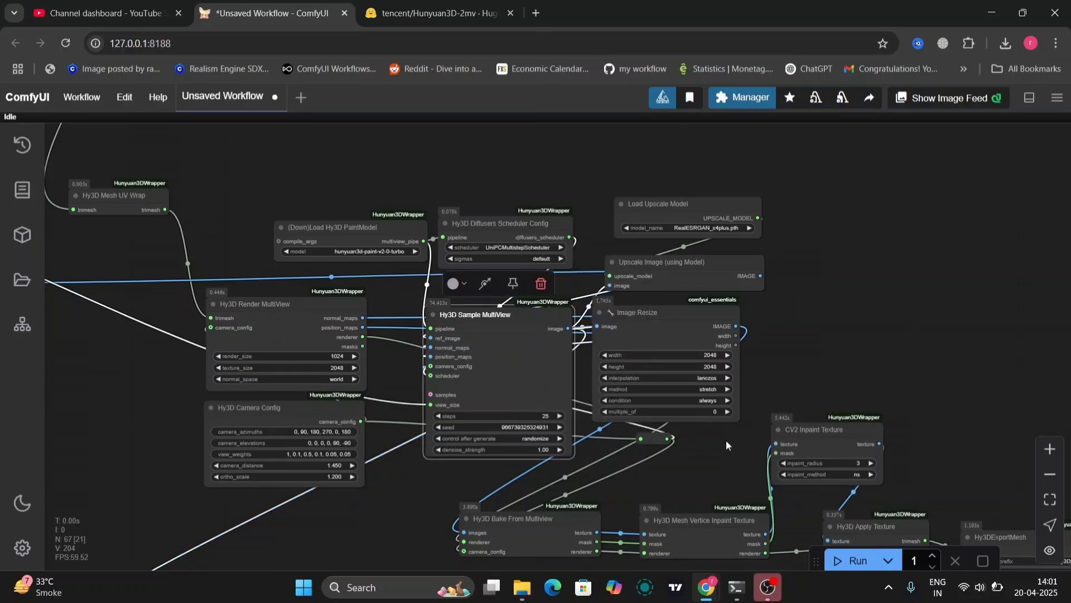
{"action": "left_click_drag", "start_coordinate": [818, 403], "coordinate": [534, 326]}
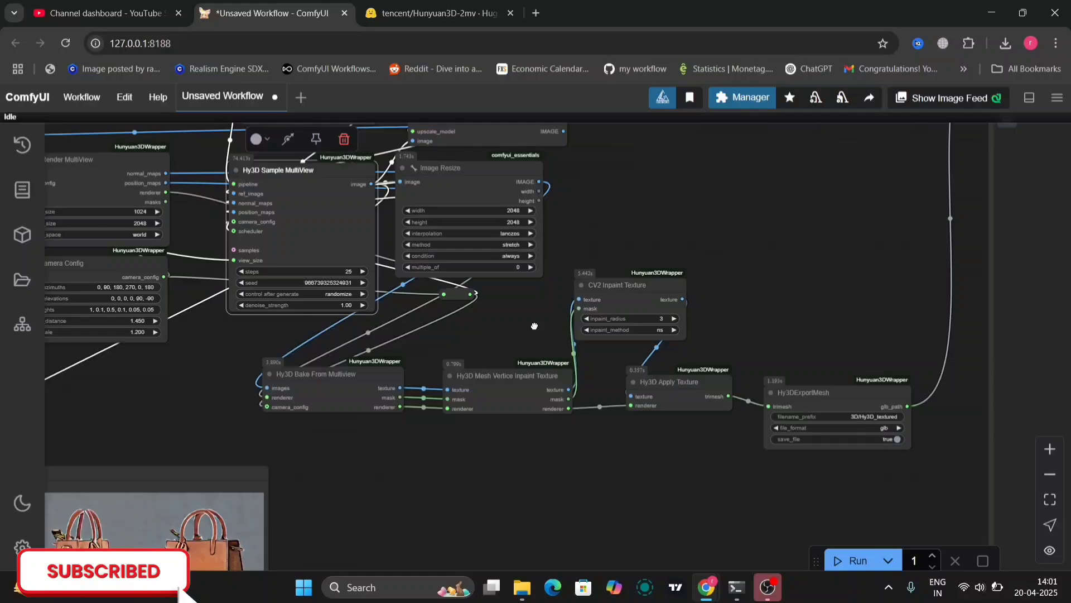
{"action": "scroll", "coordinate": [534, 326], "scroll_direction": "down", "scroll_amount": 5}
Step: Center the Preview 3D node, turn on its floor grid, and orbit the brown leather-textured handbag
{"action": "scroll", "coordinate": [564, 371], "scroll_direction": "down", "scroll_amount": 3}
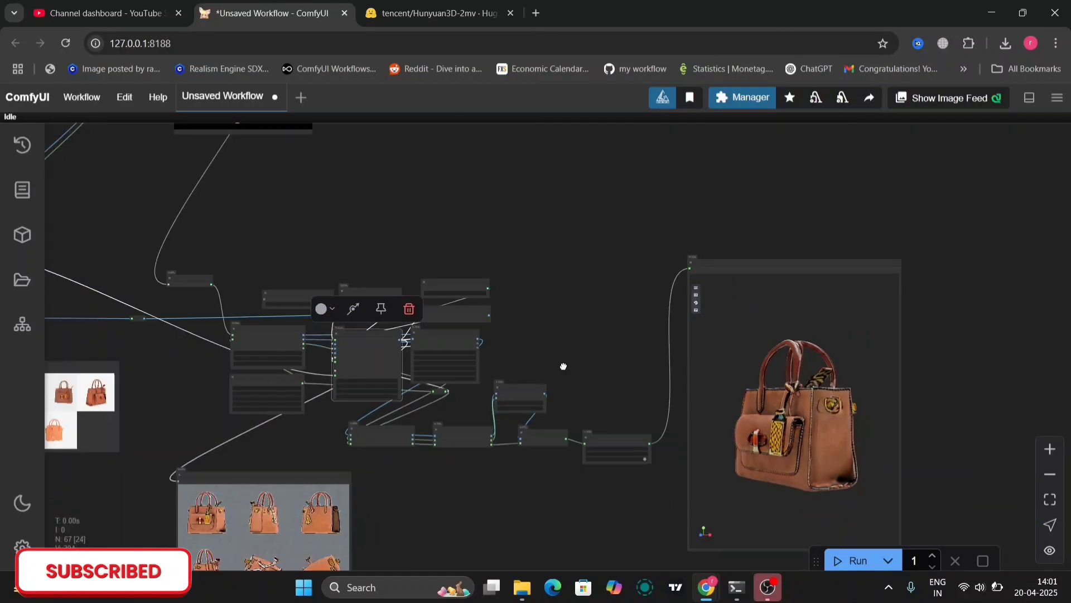
{"action": "left_click_drag", "start_coordinate": [563, 367], "coordinate": [281, 365]}
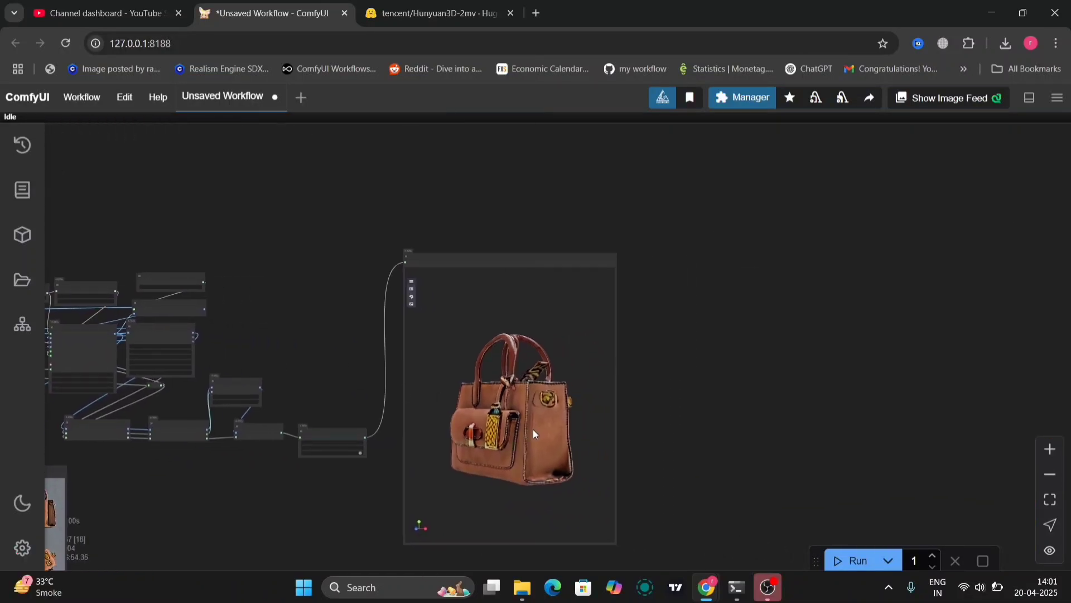
{"action": "left_click_drag", "start_coordinate": [534, 430], "coordinate": [746, 326]}
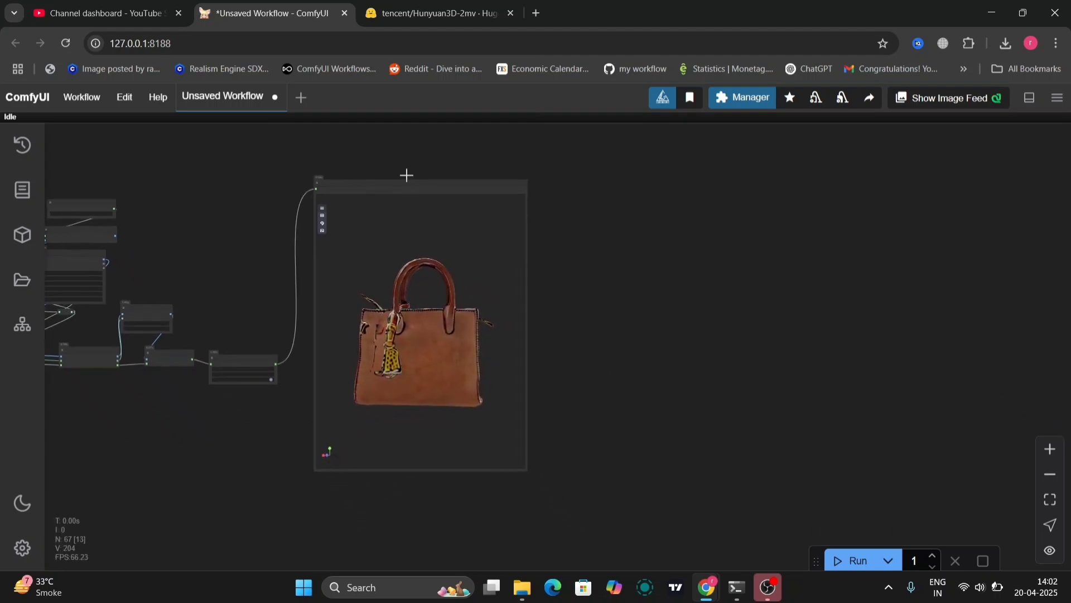
{"action": "left_click_drag", "start_coordinate": [409, 182], "coordinate": [493, 148]}
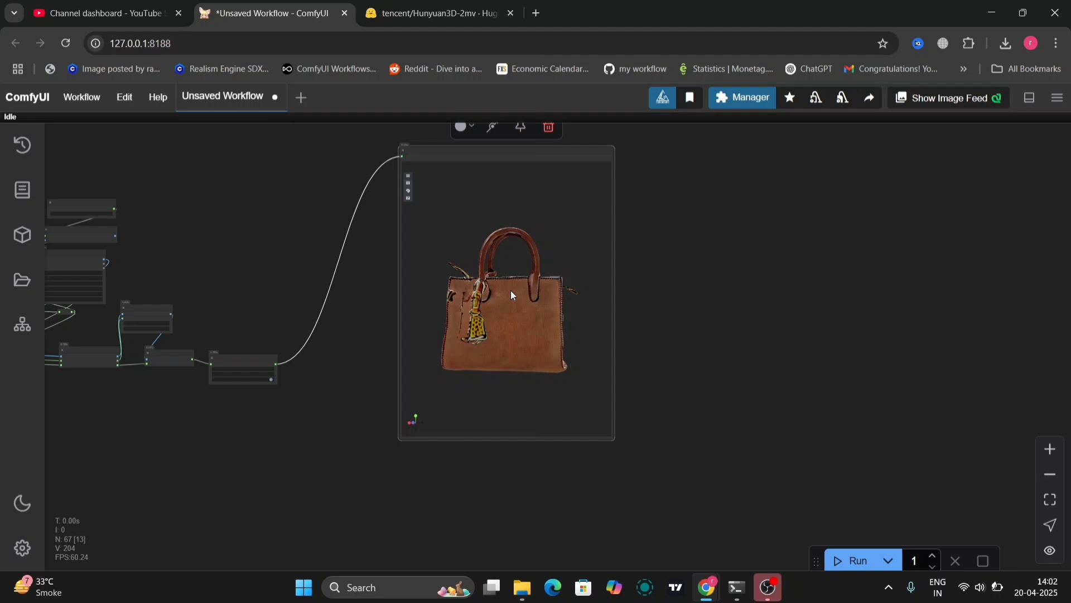
{"action": "left_click", "coordinate": [408, 189]}
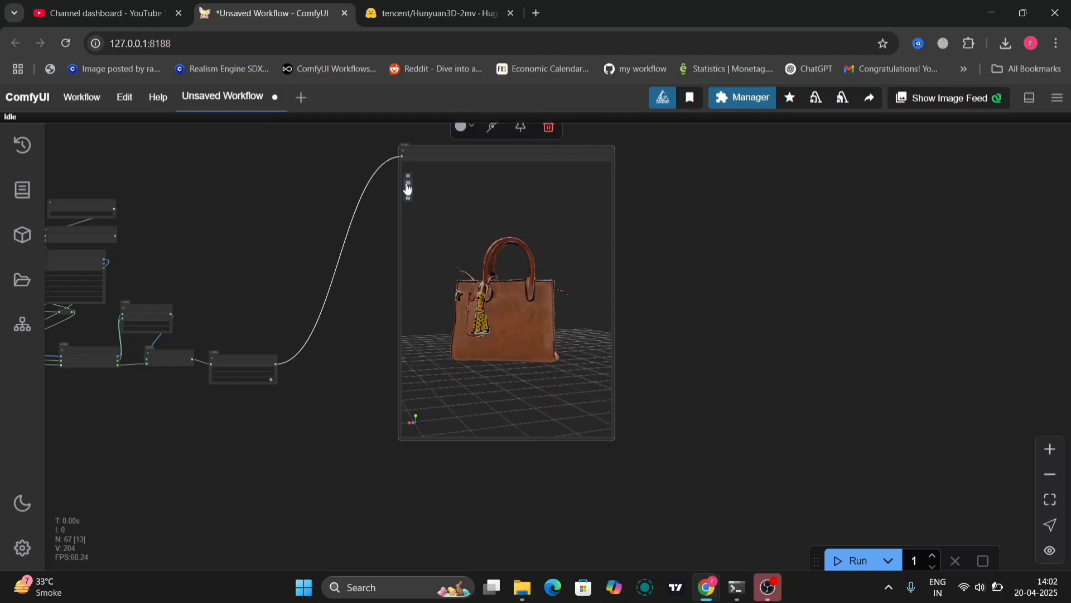
{"action": "left_click_drag", "start_coordinate": [494, 311], "coordinate": [366, 299]}
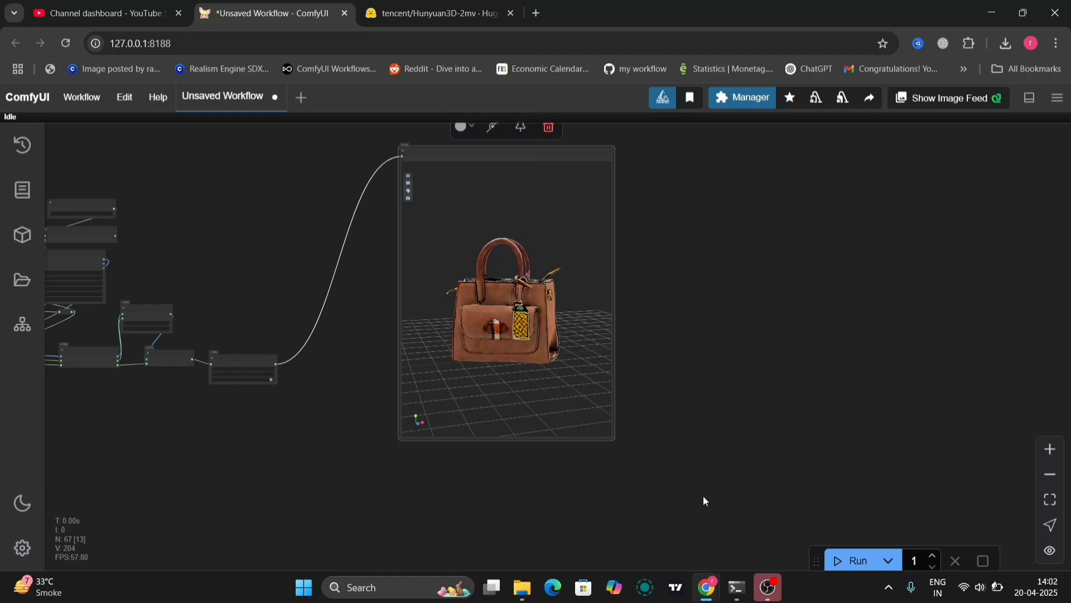
{"action": "left_click", "coordinate": [737, 587]}
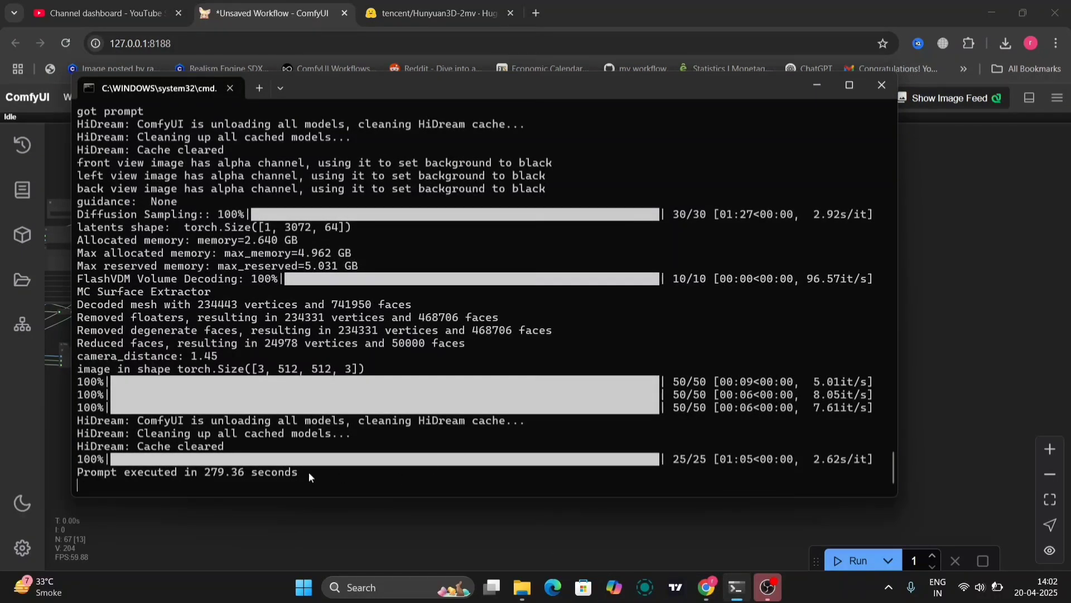
{"action": "left_click_drag", "start_coordinate": [309, 472], "coordinate": [208, 473]}
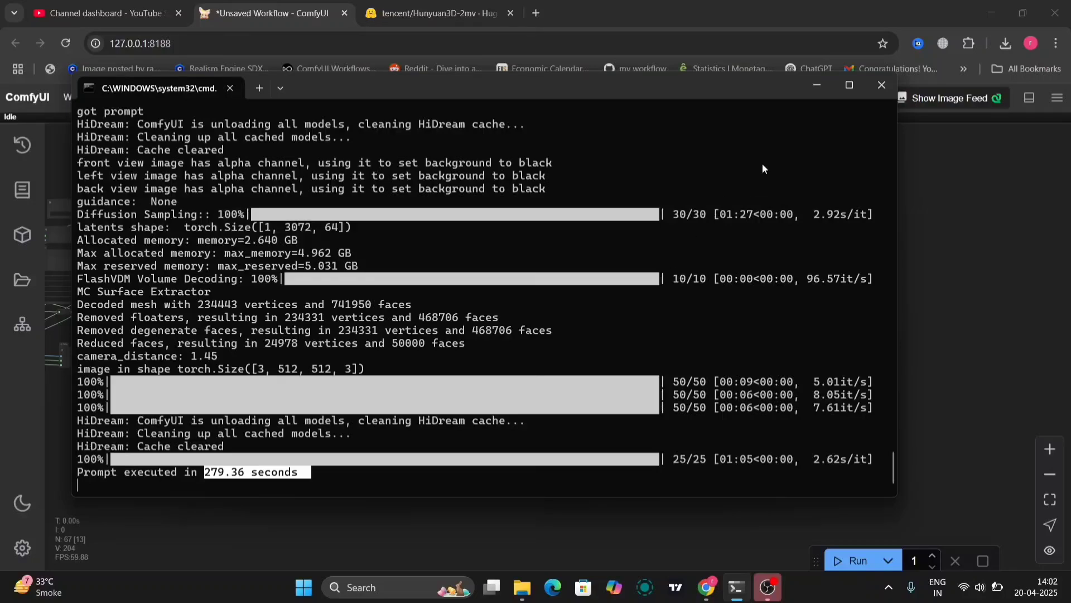
{"action": "left_click", "coordinate": [818, 86]}
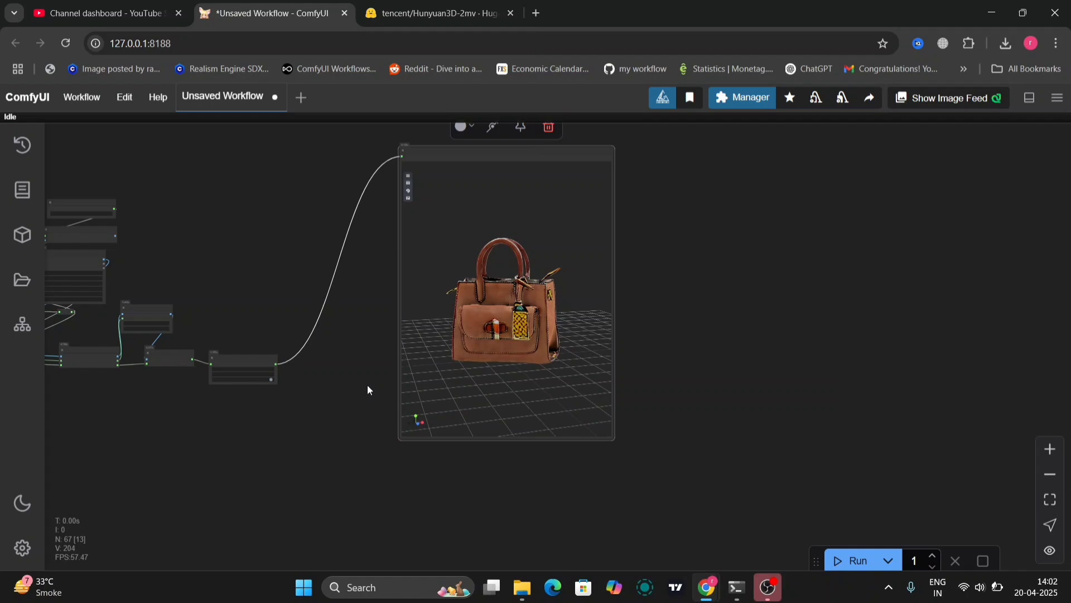
Step: Pan across the graph and orbit the handbag preview while the 40-step texture rerun progresses
{"action": "left_click_drag", "start_coordinate": [368, 389], "coordinate": [670, 436]}
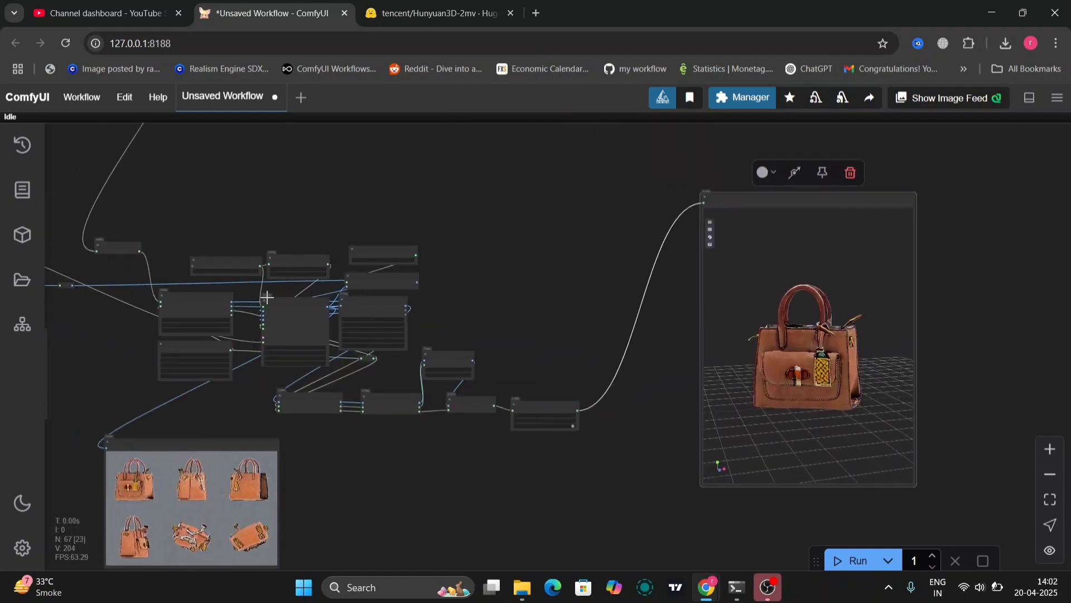
{"action": "scroll", "coordinate": [267, 298], "scroll_direction": "up", "scroll_amount": 10}
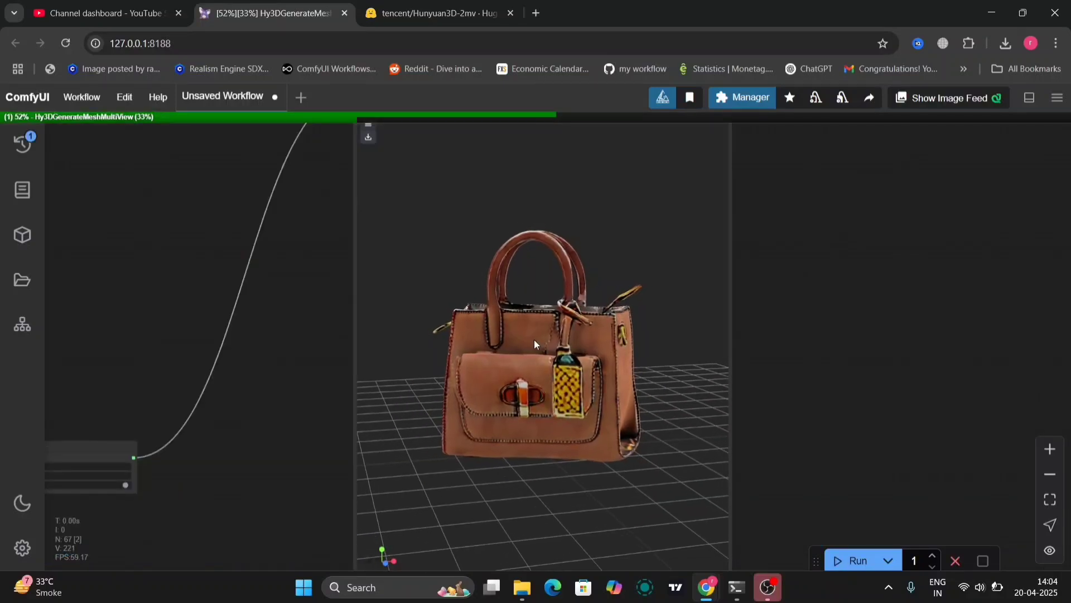
{"action": "left_click_drag", "start_coordinate": [534, 339], "coordinate": [468, 311]}
{"action": "scroll", "coordinate": [477, 307], "scroll_direction": "up", "scroll_amount": 3}
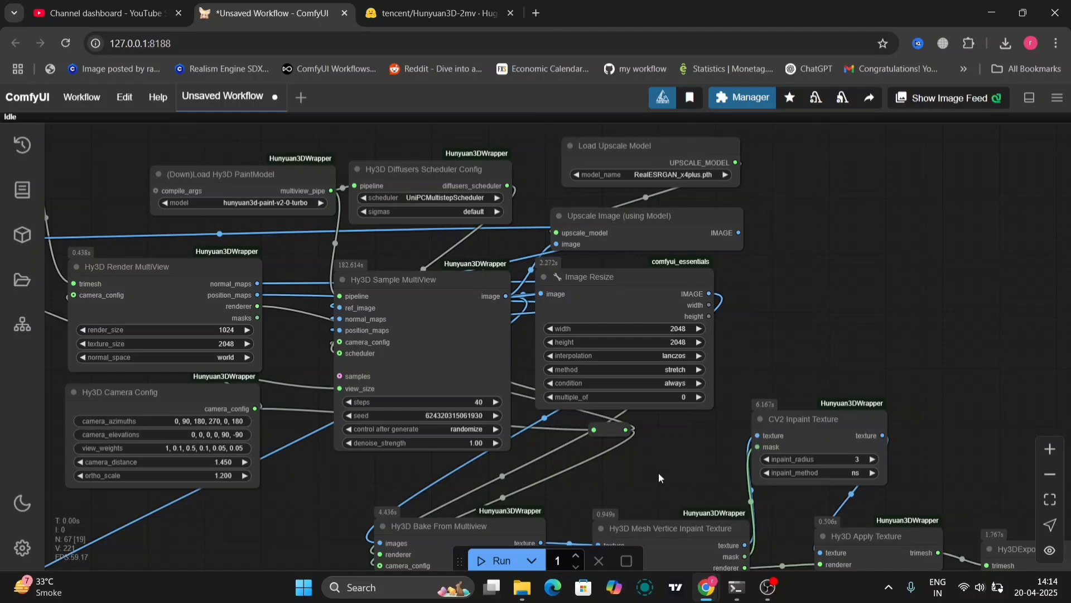
Step: Pan to Hy3DExportMesh and the orange bag's Preview 3D, orbit it, then slide the graph back toward the inputs
{"action": "left_click_drag", "start_coordinate": [658, 473], "coordinate": [469, 305]}
{"action": "left_click_drag", "start_coordinate": [598, 376], "coordinate": [226, 542]}
{"action": "scroll", "coordinate": [697, 424], "scroll_direction": "down", "scroll_amount": 5}
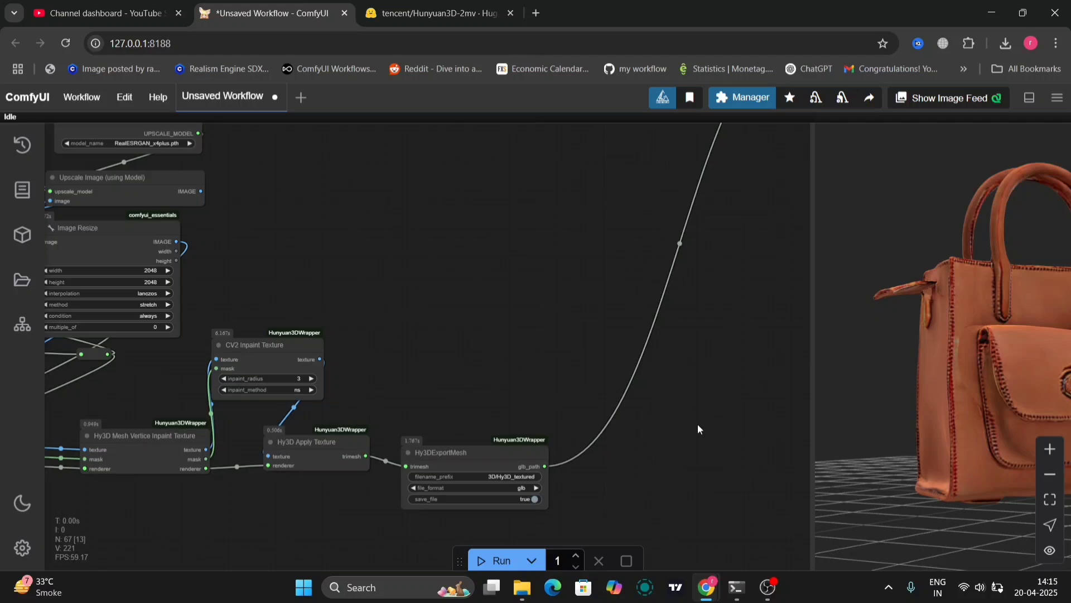
{"action": "left_click_drag", "start_coordinate": [696, 425], "coordinate": [523, 426]}
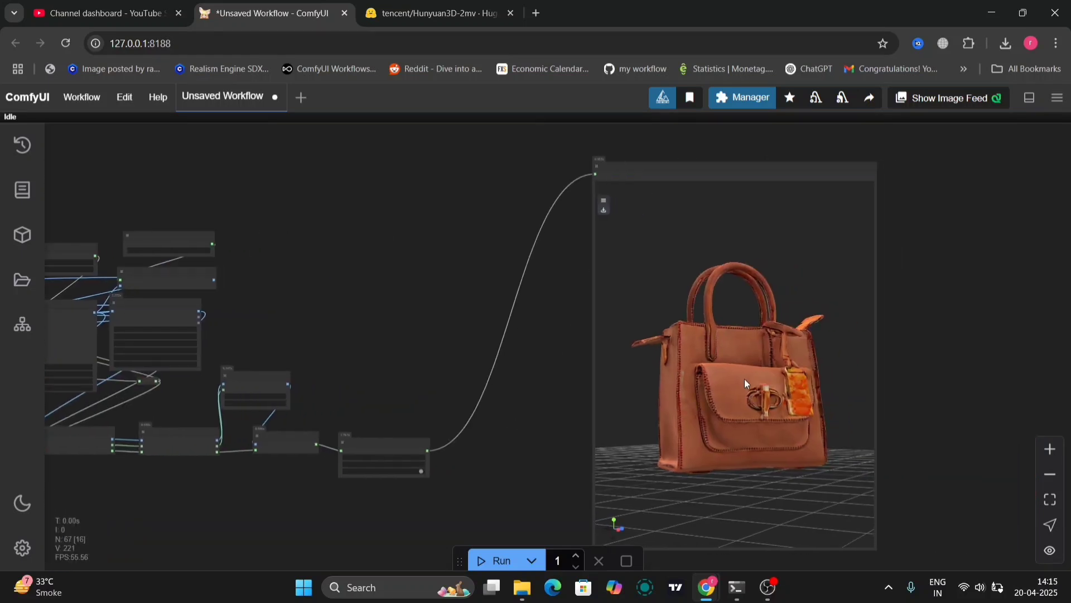
{"action": "left_click_drag", "start_coordinate": [745, 378], "coordinate": [462, 405]}
{"action": "left_click_drag", "start_coordinate": [352, 374], "coordinate": [482, 350]}
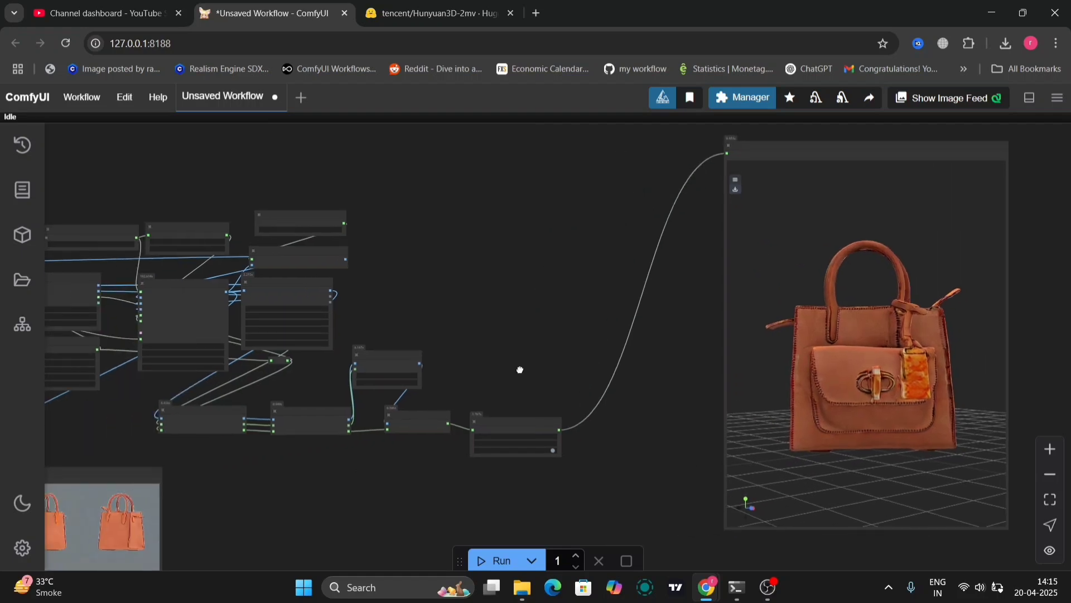
{"action": "left_click_drag", "start_coordinate": [520, 370], "coordinate": [766, 414]}
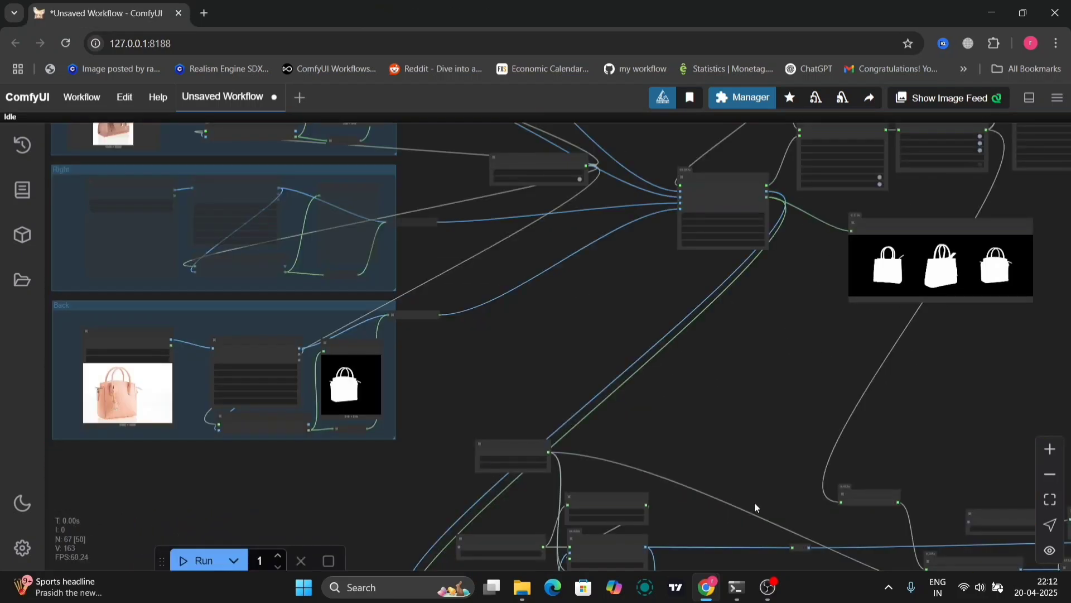
Step: Pan from the input image groups to the untextured bag preview and turn it to a side view
{"action": "left_click_drag", "start_coordinate": [581, 354], "coordinate": [537, 416]}
{"action": "left_click_drag", "start_coordinate": [747, 441], "coordinate": [337, 531]}
{"action": "left_click_drag", "start_coordinate": [545, 529], "coordinate": [321, 515]}
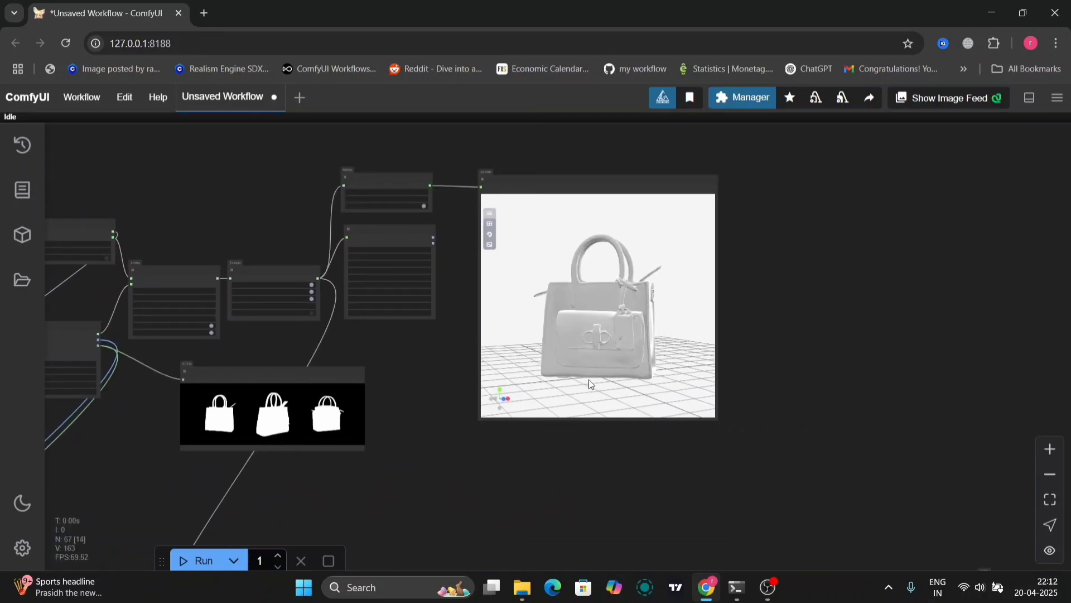
{"action": "left_click_drag", "start_coordinate": [588, 379], "coordinate": [438, 359]}
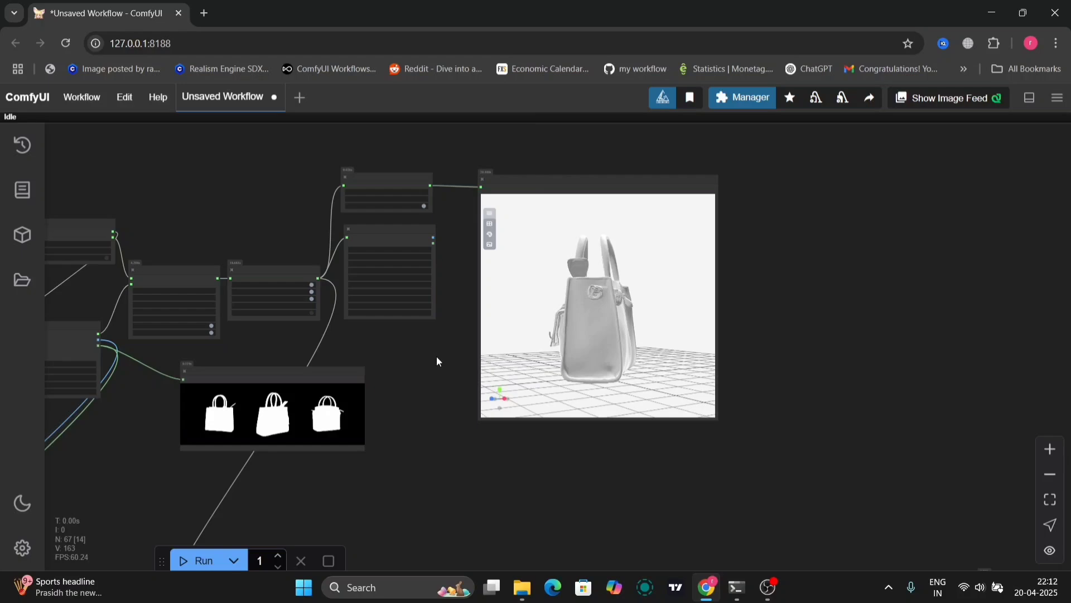
{"action": "left_click_drag", "start_coordinate": [440, 428], "coordinate": [777, 68]}
{"action": "left_click_drag", "start_coordinate": [501, 437], "coordinate": [655, 303]}
{"action": "scroll", "coordinate": [562, 335], "scroll_direction": "up", "scroll_amount": 10}
{"action": "scroll", "coordinate": [562, 335], "scroll_direction": "up", "scroll_amount": 5}
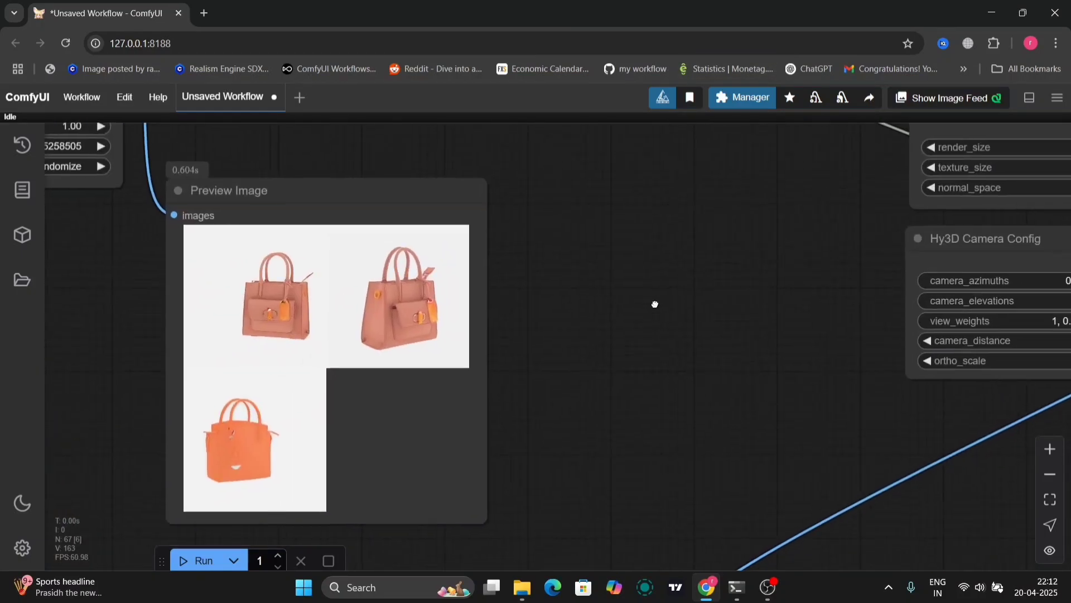
Step: Enlarge and close the third generated view, then pan past the mask, delight and multiview results to the 3D viewer
{"action": "left_click", "coordinate": [234, 457]}
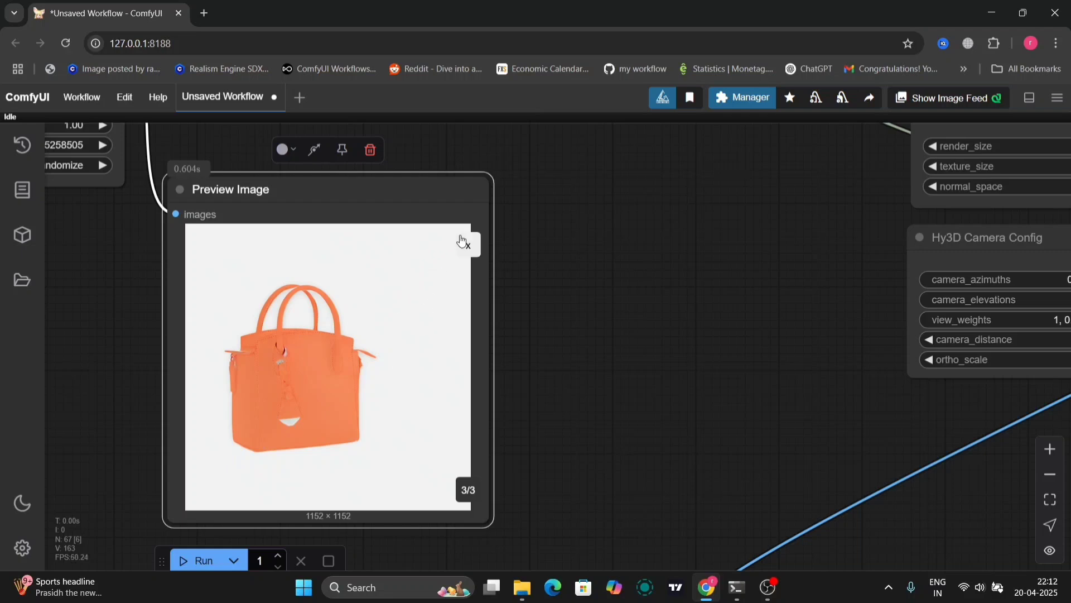
{"action": "left_click", "coordinate": [467, 245]}
{"action": "left_click_drag", "start_coordinate": [131, 319], "coordinate": [681, 413]}
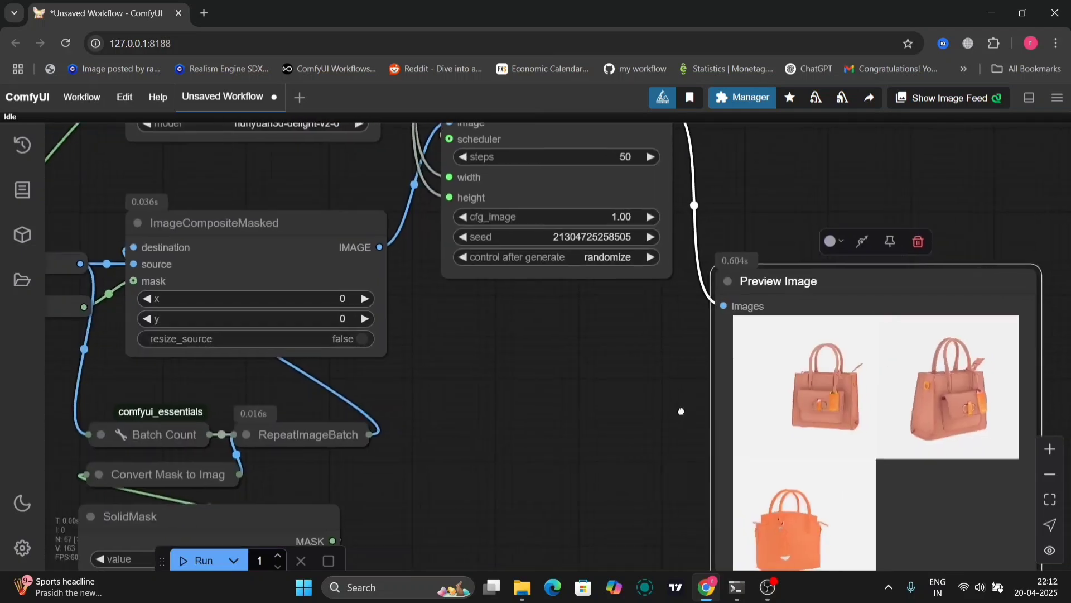
{"action": "scroll", "coordinate": [581, 316], "scroll_direction": "down", "scroll_amount": 3}
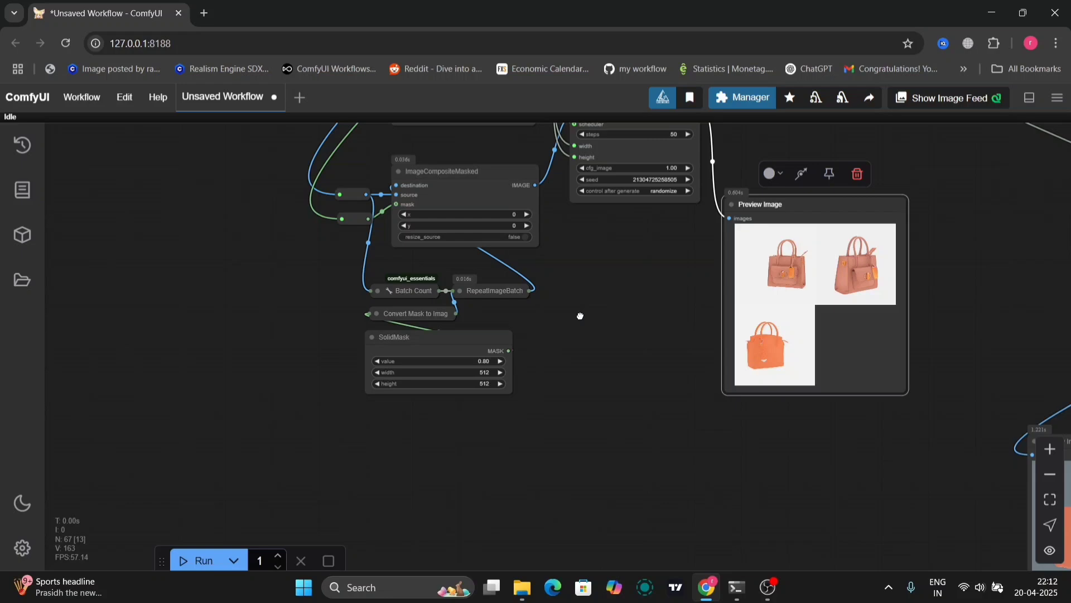
{"action": "left_click_drag", "start_coordinate": [580, 319], "coordinate": [232, 213]}
{"action": "left_click_drag", "start_coordinate": [550, 390], "coordinate": [333, 318]}
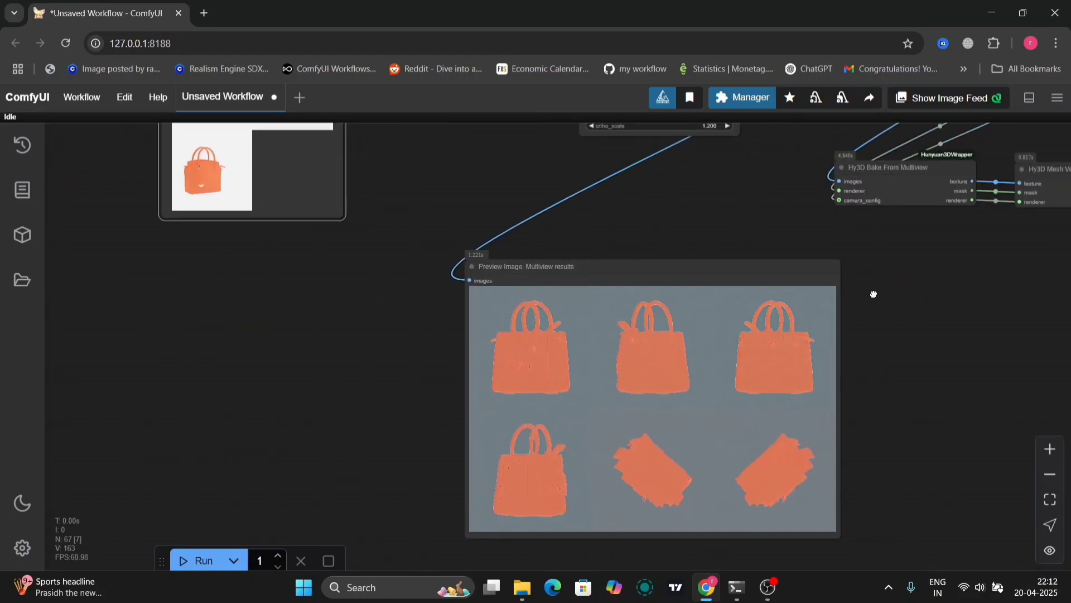
{"action": "left_click_drag", "start_coordinate": [873, 294], "coordinate": [411, 450]}
{"action": "scroll", "coordinate": [412, 450], "scroll_direction": "down", "scroll_amount": 3}
Step: Orbit the orange-textured bag from above and the front, then pan over to the white untextured mesh preview
{"action": "left_click_drag", "start_coordinate": [748, 415], "coordinate": [278, 455]}
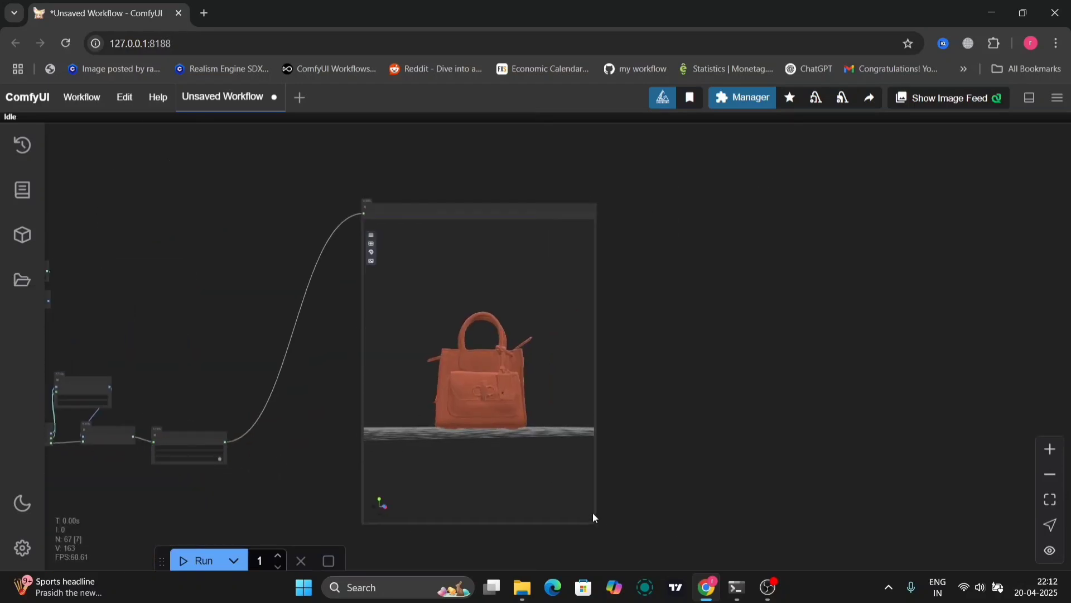
{"action": "scroll", "coordinate": [477, 370], "scroll_direction": "up", "scroll_amount": 5}
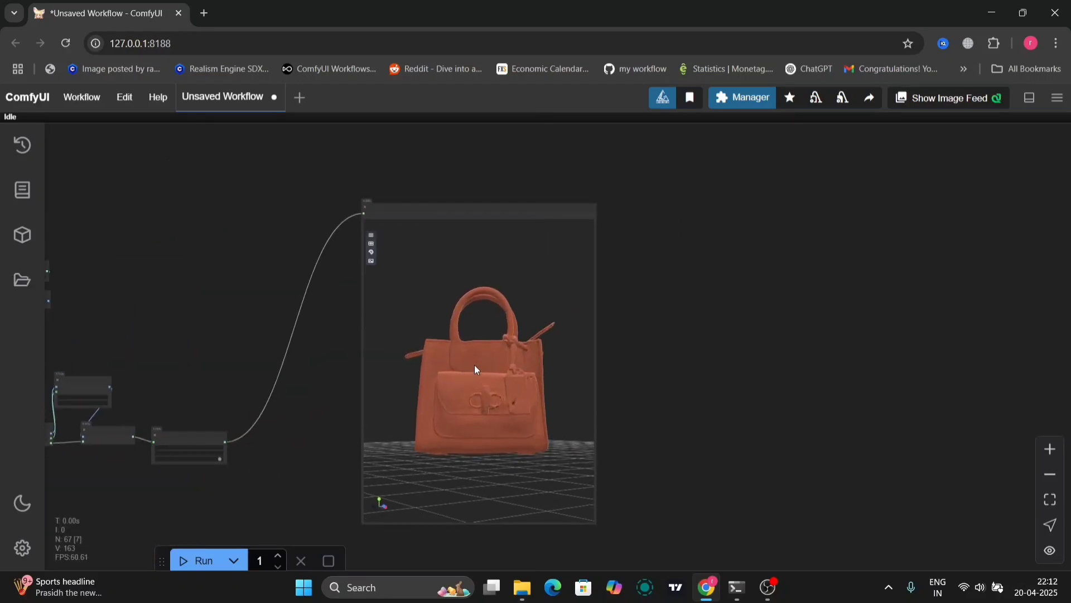
{"action": "left_click_drag", "start_coordinate": [500, 393], "coordinate": [530, 450]}
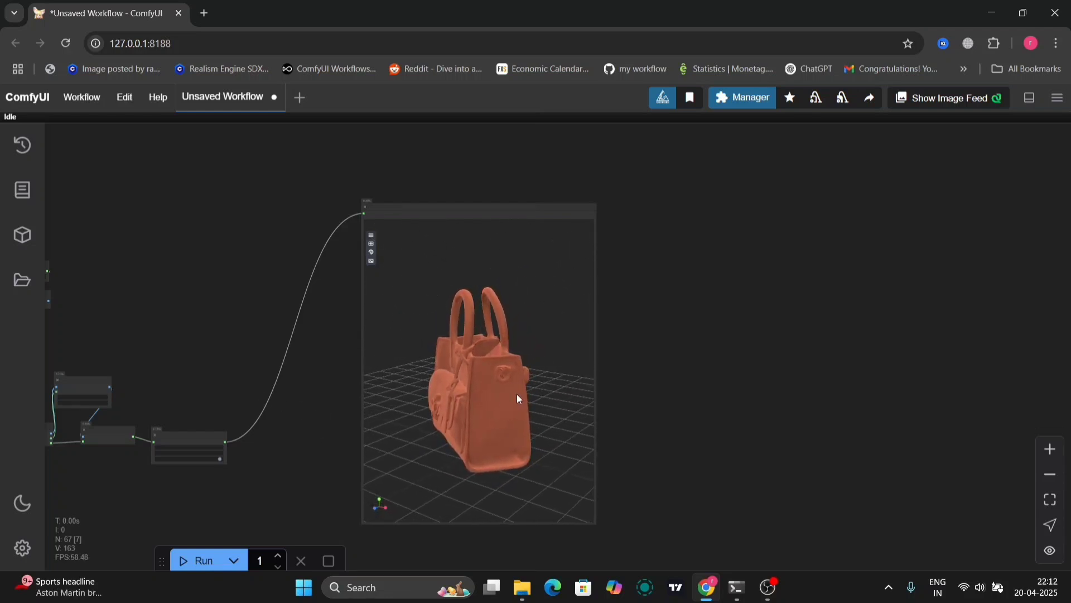
{"action": "left_click_drag", "start_coordinate": [518, 395], "coordinate": [806, 356]}
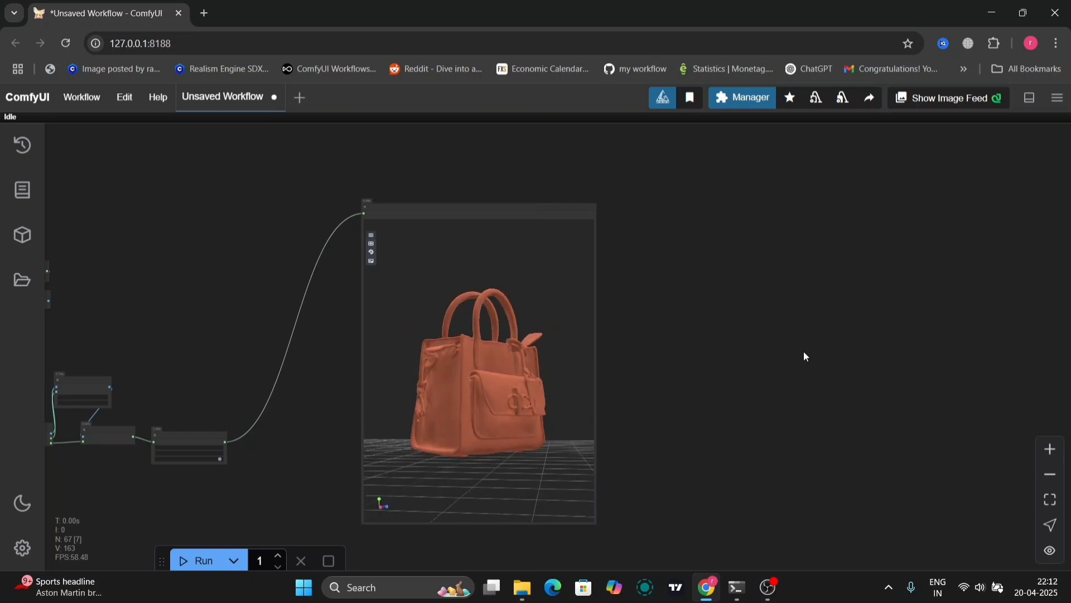
{"action": "left_click_drag", "start_coordinate": [258, 330], "coordinate": [654, 564]}
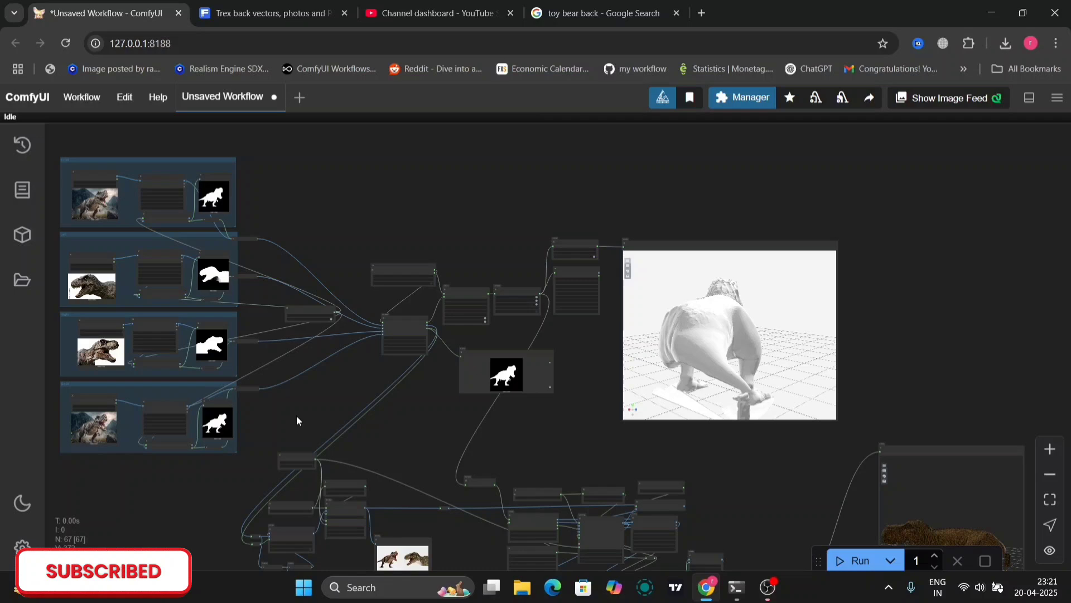
Step: Review the T-rex workflow's masked front, left and right input views
{"action": "scroll", "coordinate": [297, 415], "scroll_direction": "up", "scroll_amount": 10}
{"action": "scroll", "coordinate": [297, 415], "scroll_direction": "down", "scroll_amount": 5}
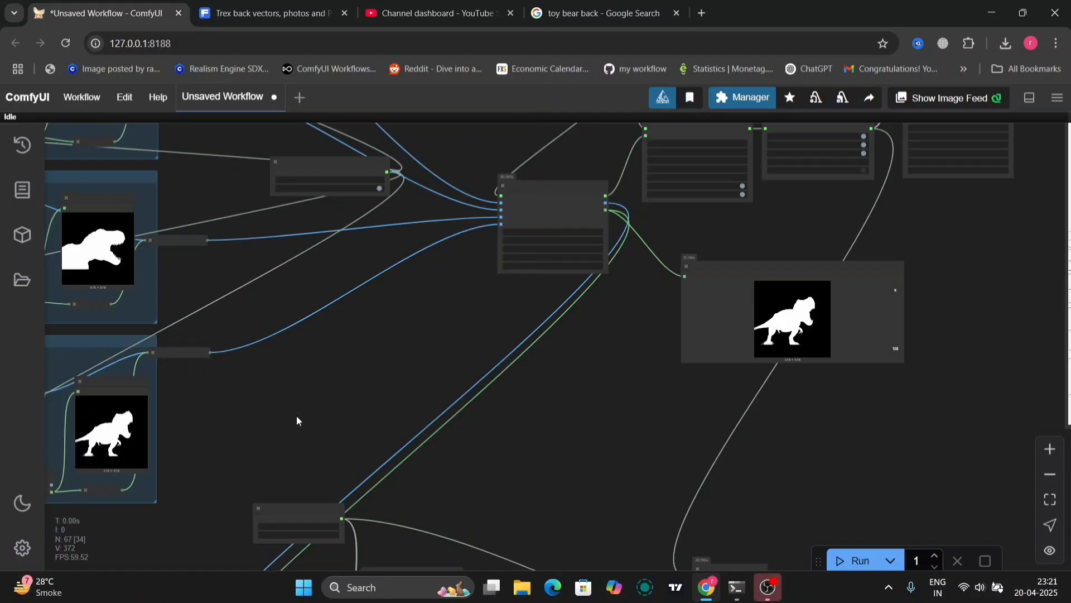
{"action": "left_click_drag", "start_coordinate": [466, 424], "coordinate": [533, 598]}
{"action": "left_click_drag", "start_coordinate": [480, 239], "coordinate": [560, 323]}
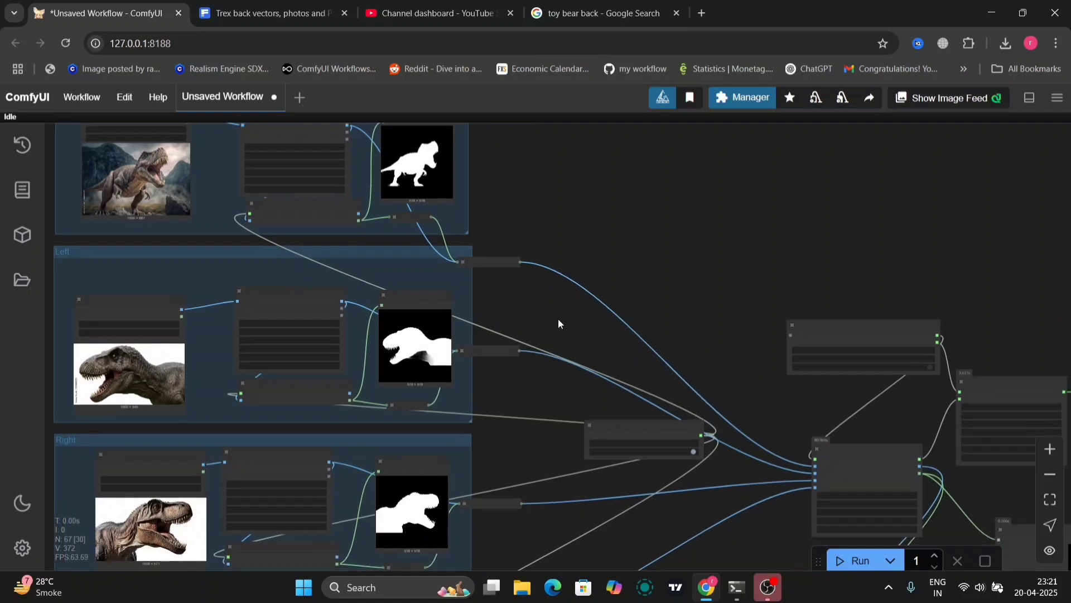
{"action": "left_click", "coordinate": [813, 339]}
{"action": "left_click", "coordinate": [923, 274]}
Step: Orbit and zoom the untextured T-rex mesh from back, side and front views
{"action": "scroll", "coordinate": [923, 274], "scroll_direction": "right", "scroll_amount": 15}
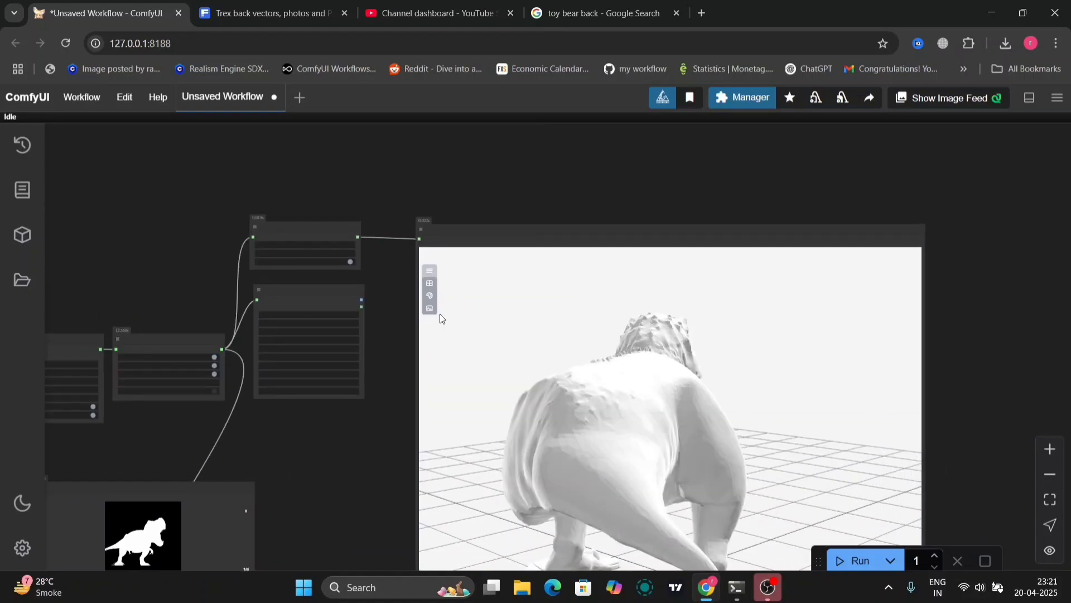
{"action": "left_click_drag", "start_coordinate": [995, 369], "coordinate": [867, 237]}
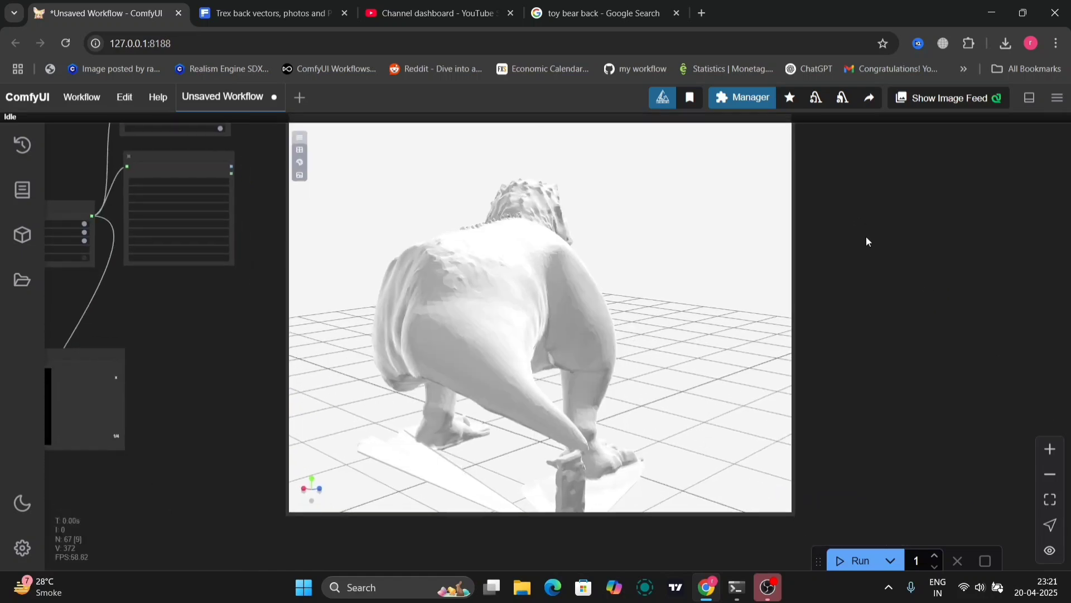
{"action": "left_click_drag", "start_coordinate": [518, 374], "coordinate": [280, 378]}
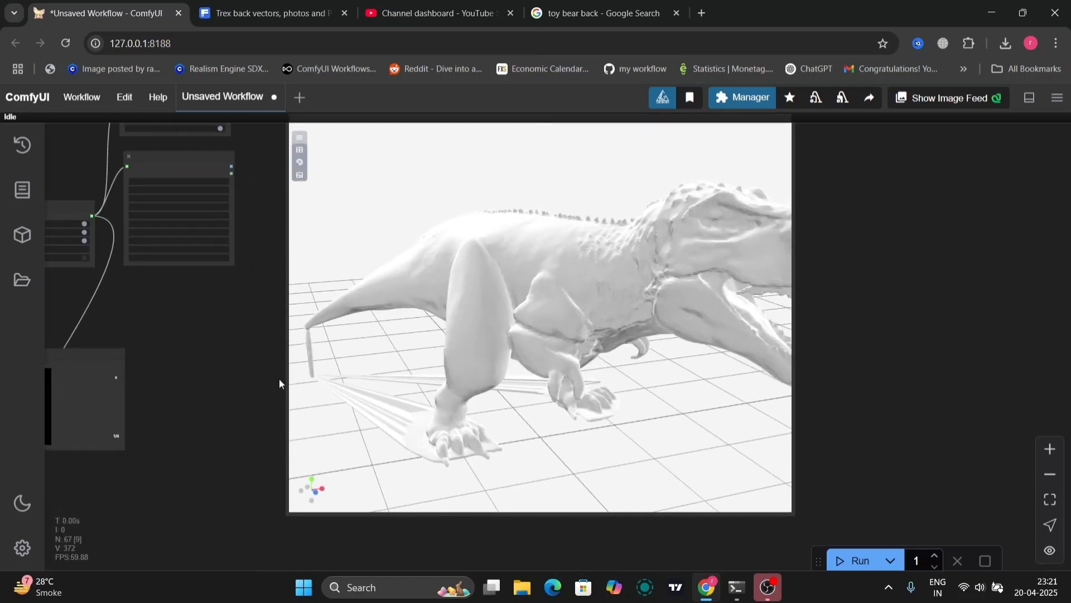
{"action": "scroll", "coordinate": [486, 376], "scroll_direction": "down", "scroll_amount": 5}
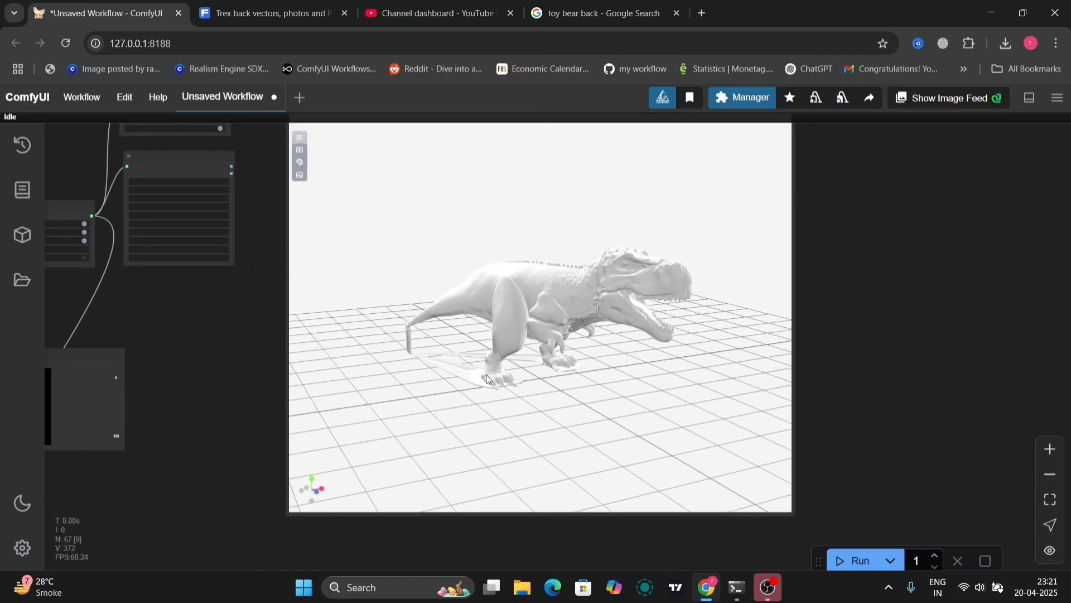
{"action": "left_click_drag", "start_coordinate": [486, 379], "coordinate": [568, 356]}
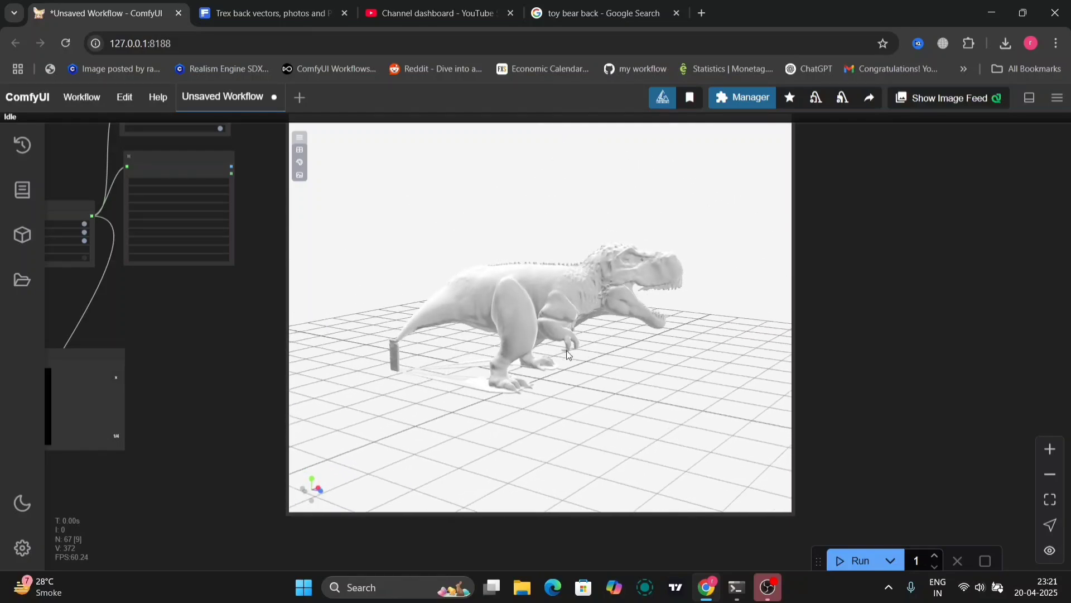
{"action": "scroll", "coordinate": [868, 354], "scroll_direction": "down", "scroll_amount": 5}
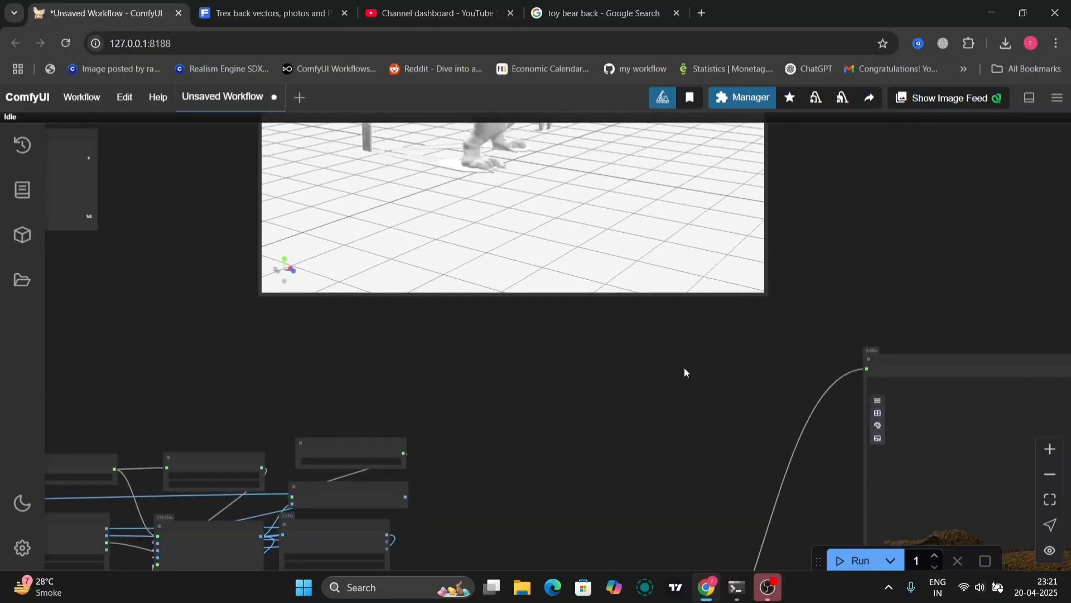
{"action": "scroll", "coordinate": [618, 451], "scroll_direction": "down", "scroll_amount": 5}
Step: Spin the textured T-rex from head-left to head-right, then zoom out to a smaller view
{"action": "left_click_drag", "start_coordinate": [615, 445], "coordinate": [393, 238]}
{"action": "scroll", "coordinate": [743, 302], "scroll_direction": "up", "scroll_amount": 4}
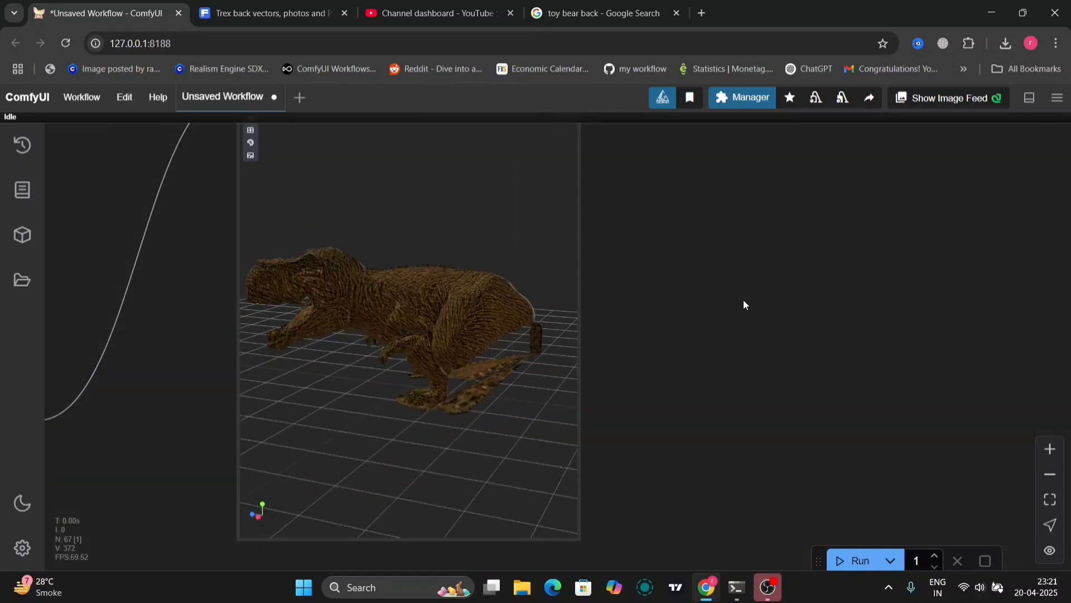
{"action": "left_click_drag", "start_coordinate": [421, 357], "coordinate": [753, 360]}
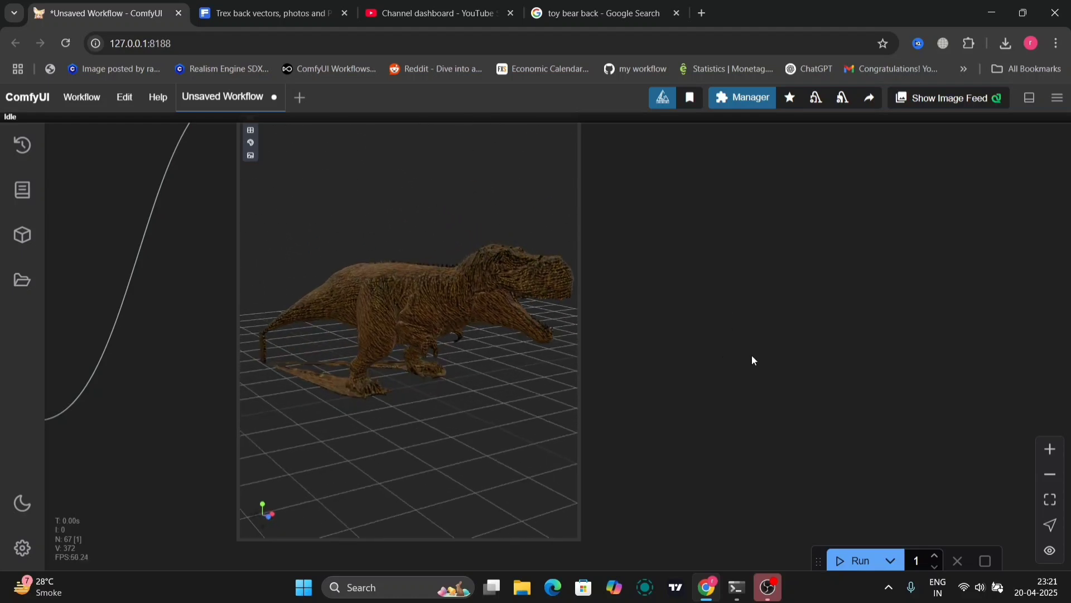
{"action": "scroll", "coordinate": [466, 395], "scroll_direction": "down", "scroll_amount": 5}
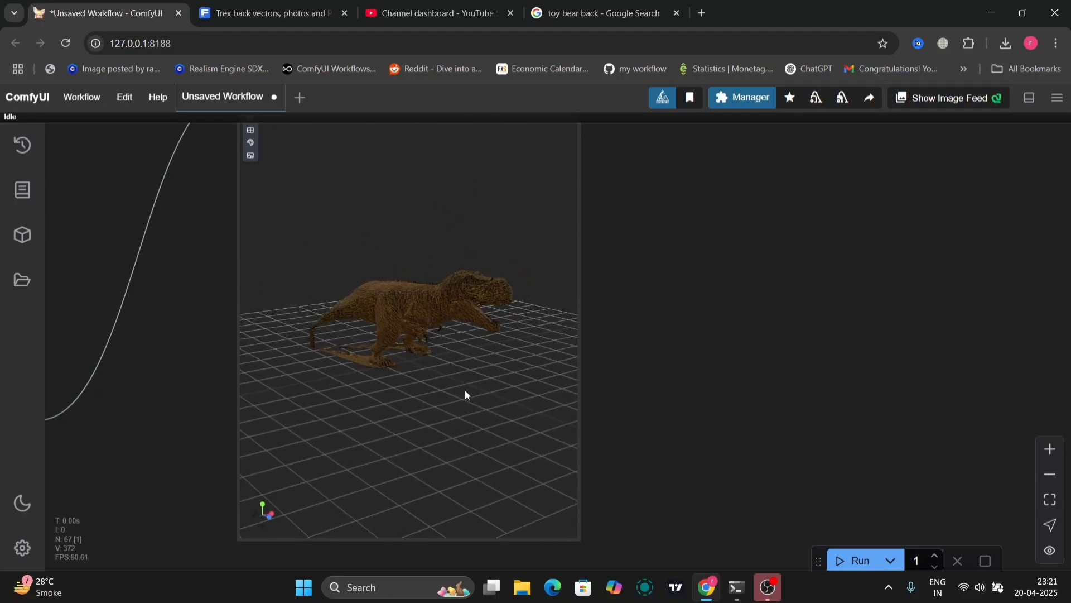
{"action": "left_click_drag", "start_coordinate": [68, 214], "coordinate": [570, 423]}
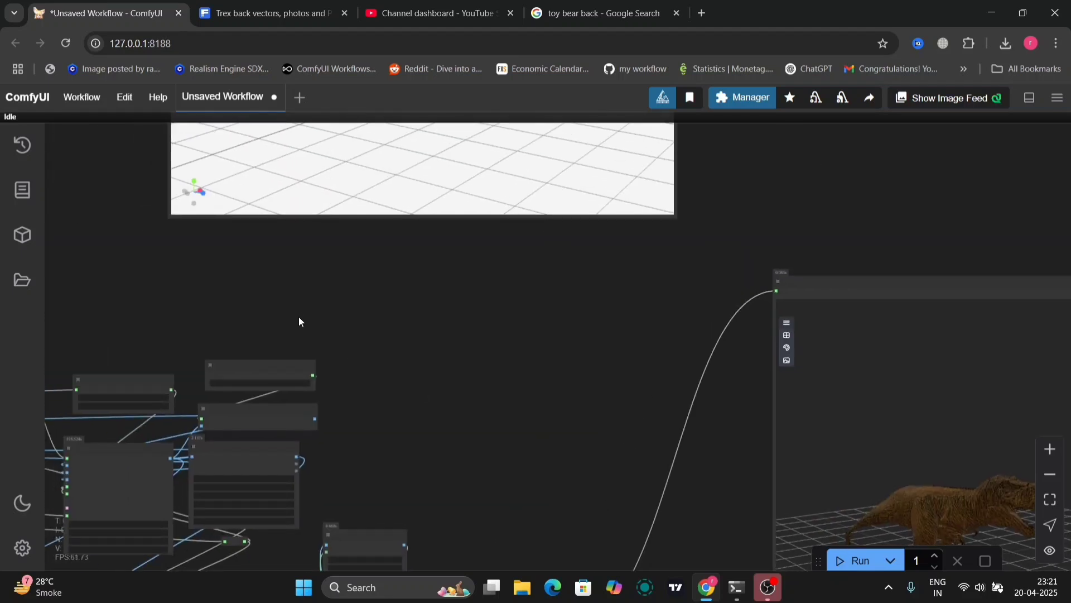
Step: Give Hy3DGenerateMeshMultiView the FlowMatchEulerDiscreteScheduler and a guidance_scale just above 4.50
{"action": "scroll", "coordinate": [674, 467], "scroll_direction": "up", "scroll_amount": 3}
{"action": "left_click_drag", "start_coordinate": [308, 404], "coordinate": [691, 474]}
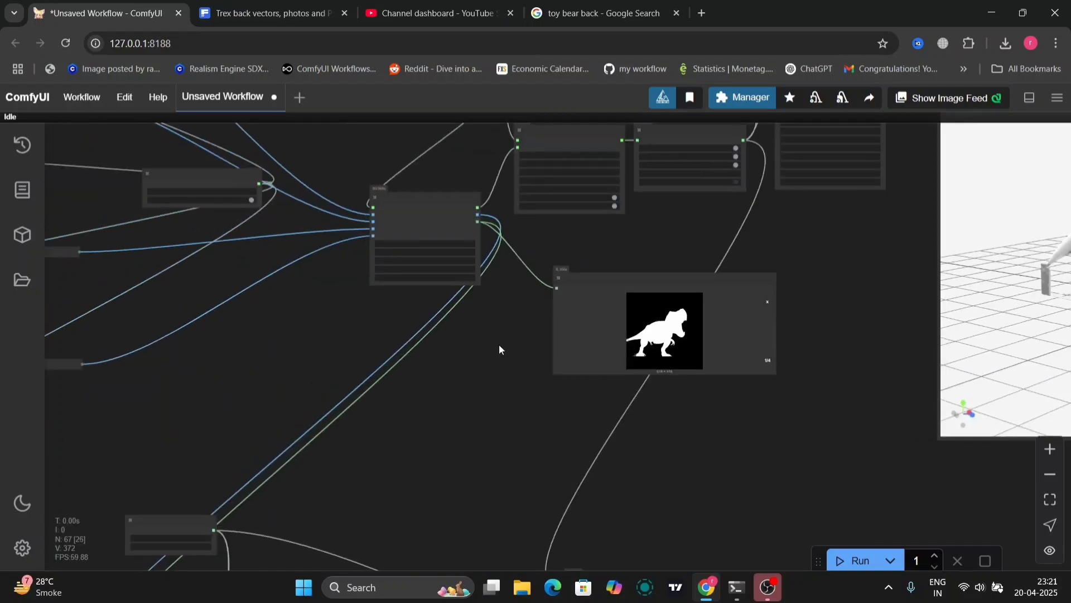
{"action": "scroll", "coordinate": [474, 323], "scroll_direction": "up", "scroll_amount": 5}
{"action": "scroll", "coordinate": [473, 324], "scroll_direction": "up", "scroll_amount": 2}
{"action": "left_click", "coordinate": [430, 239]}
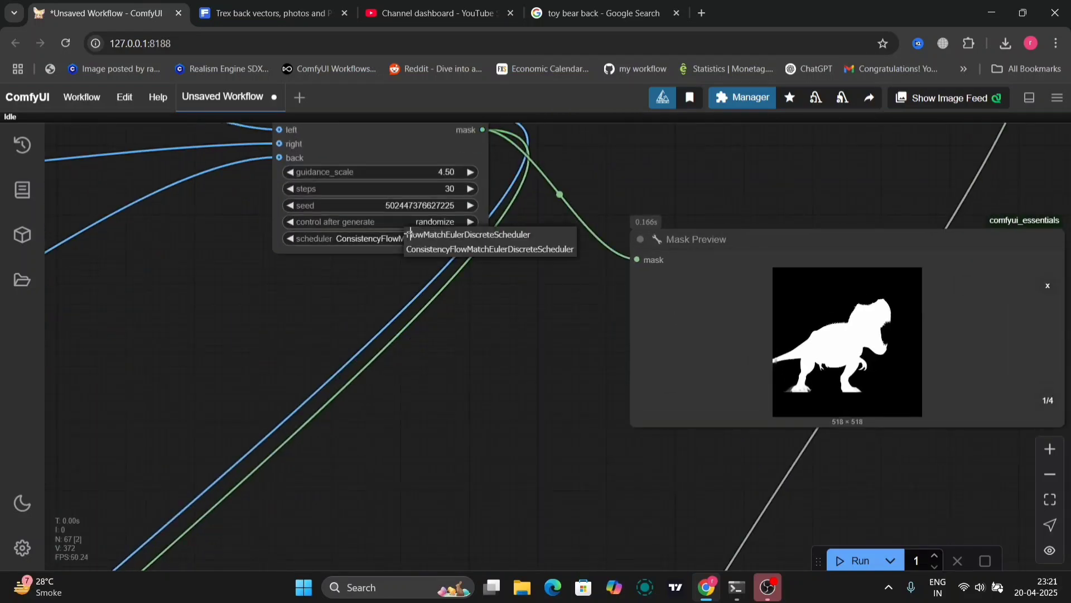
{"action": "left_click", "coordinate": [447, 237]}
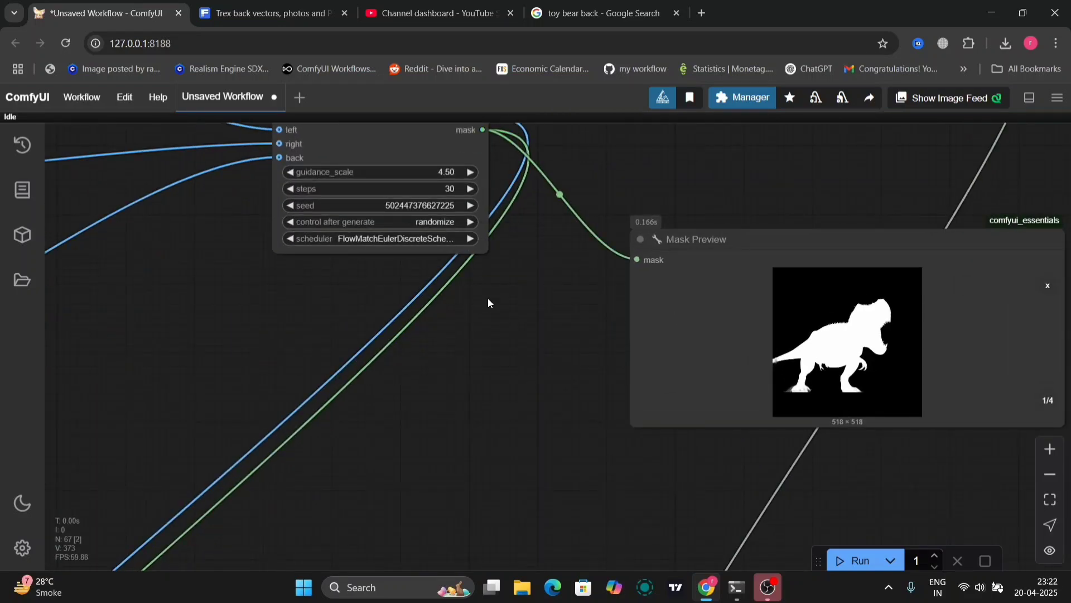
{"action": "left_click_drag", "start_coordinate": [487, 298], "coordinate": [463, 401]}
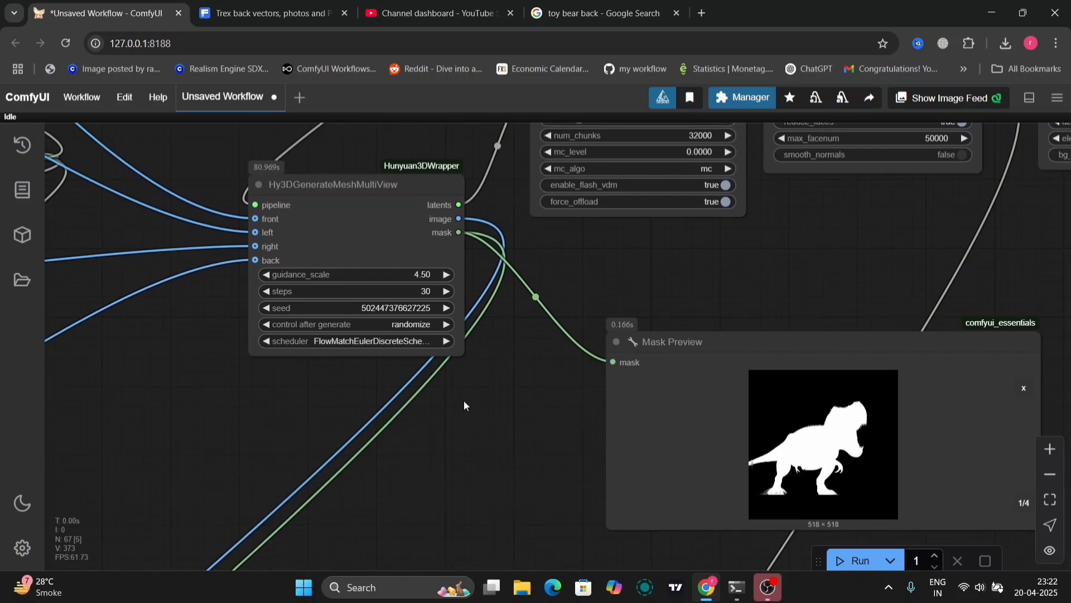
{"action": "left_click_drag", "start_coordinate": [414, 265], "coordinate": [429, 265]}
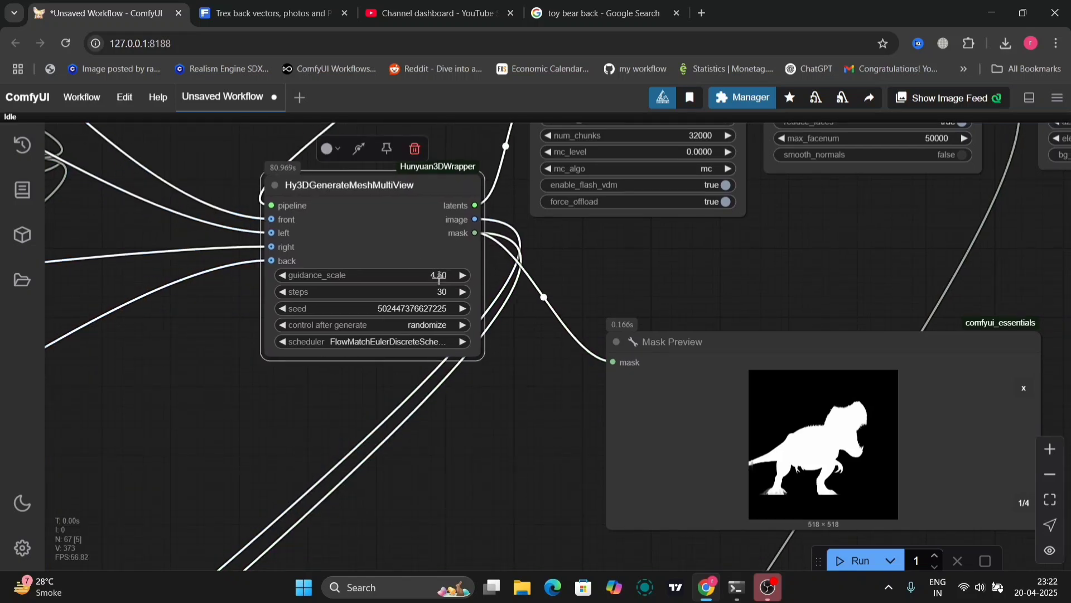
{"action": "left_click_drag", "start_coordinate": [439, 276], "coordinate": [539, 279]}
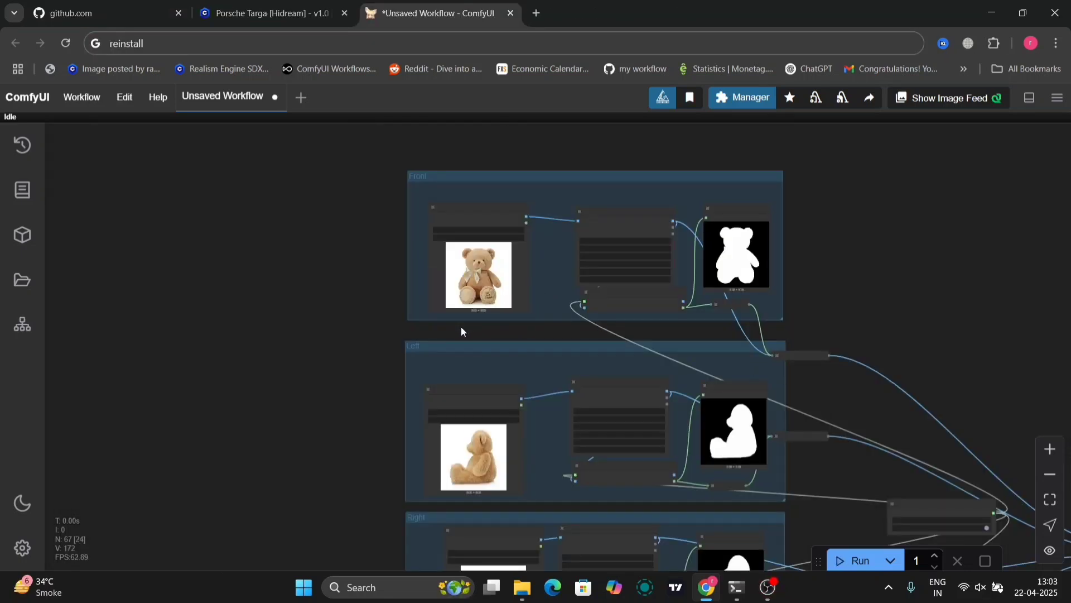
Step: Look through the teddy bear's Left, Right and Back image groups
{"action": "scroll", "coordinate": [462, 327], "scroll_direction": "up", "scroll_amount": 5}
{"action": "left_click_drag", "start_coordinate": [451, 409], "coordinate": [333, 167]}
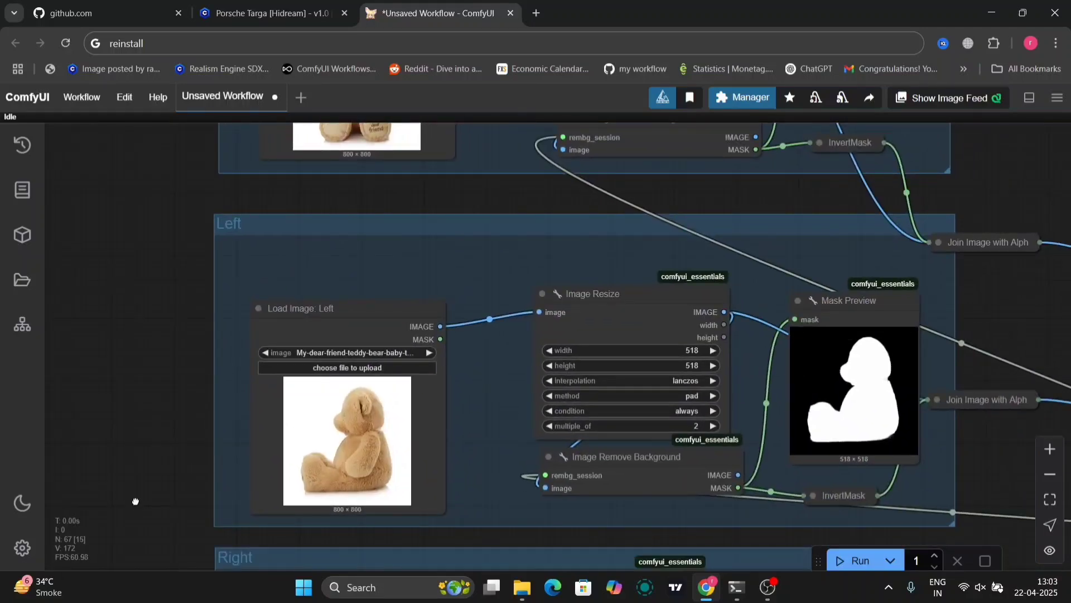
{"action": "left_click_drag", "start_coordinate": [136, 501], "coordinate": [146, 163]}
{"action": "left_click_drag", "start_coordinate": [148, 335], "coordinate": [159, 3]}
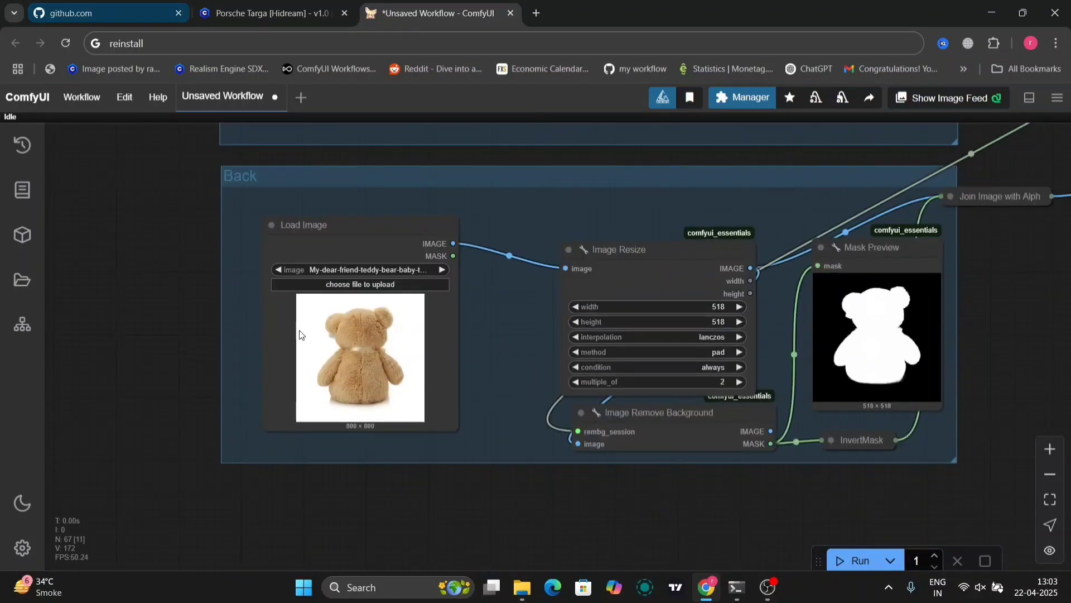
Step: Center the untextured bear mesh preview beside the masks and orbit it to face front
{"action": "scroll", "coordinate": [990, 434], "scroll_direction": "down", "scroll_amount": 10}
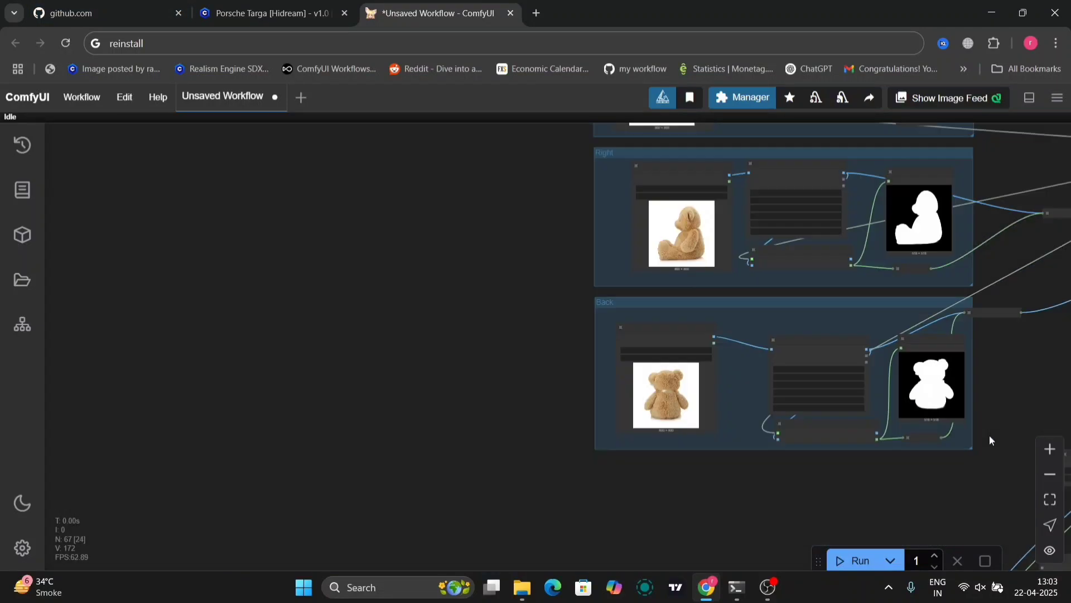
{"action": "left_click_drag", "start_coordinate": [989, 434], "coordinate": [446, 534]}
{"action": "left_click_drag", "start_coordinate": [677, 490], "coordinate": [254, 599]}
{"action": "left_click_drag", "start_coordinate": [642, 528], "coordinate": [335, 378]}
{"action": "left_click_drag", "start_coordinate": [538, 364], "coordinate": [741, 370]}
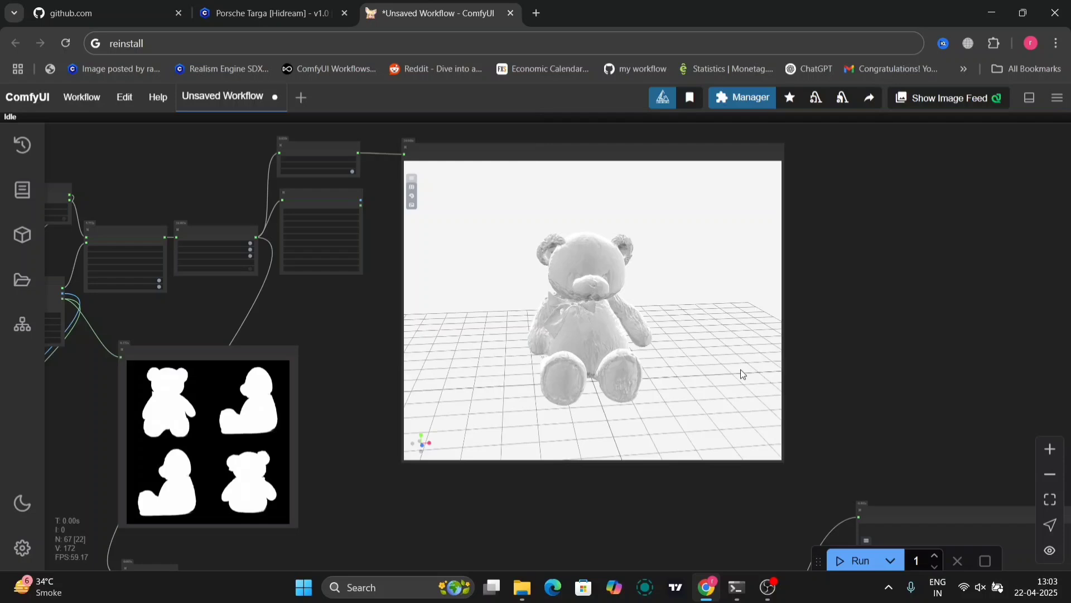
Step: Toggle the 3D preview's floor grid and try the background image and colour options
{"action": "left_click", "coordinate": [414, 190]}
{"action": "left_click", "coordinate": [414, 189]}
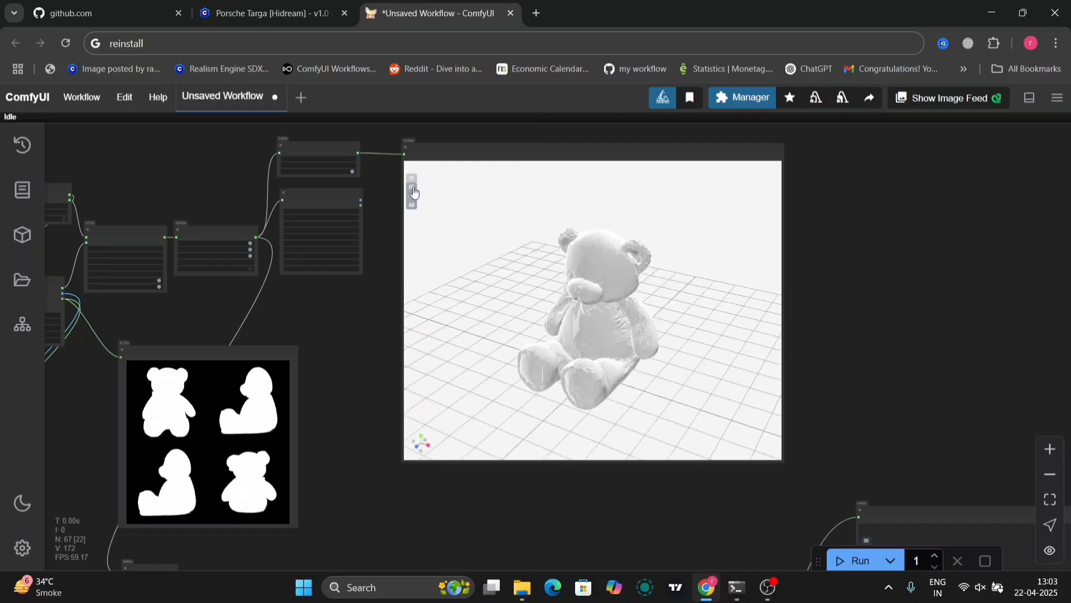
{"action": "left_click", "coordinate": [414, 189]}
{"action": "left_click", "coordinate": [412, 199]}
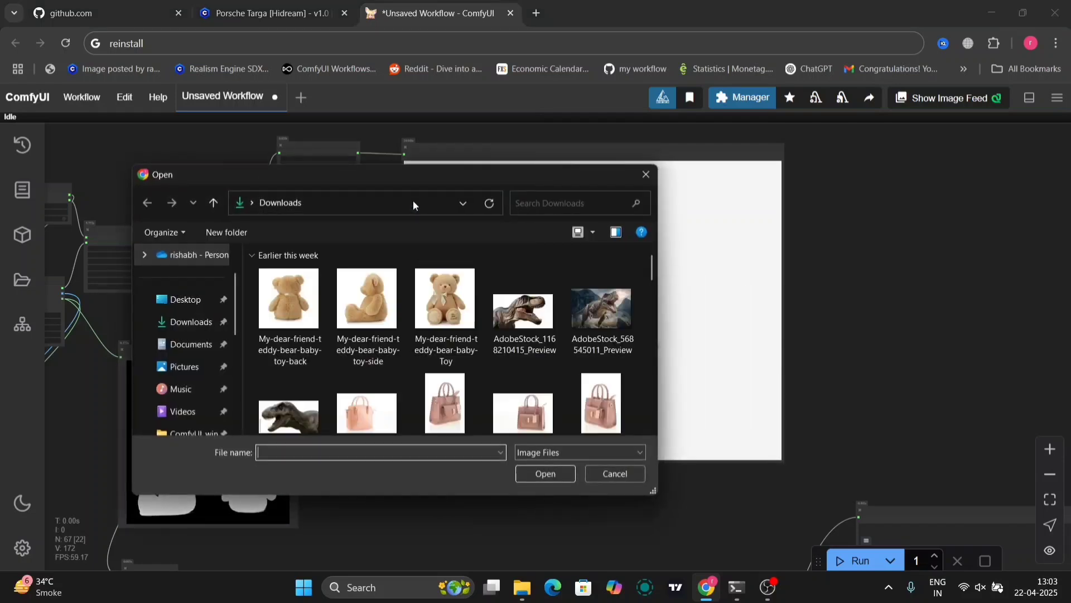
{"action": "left_click", "coordinate": [645, 175]}
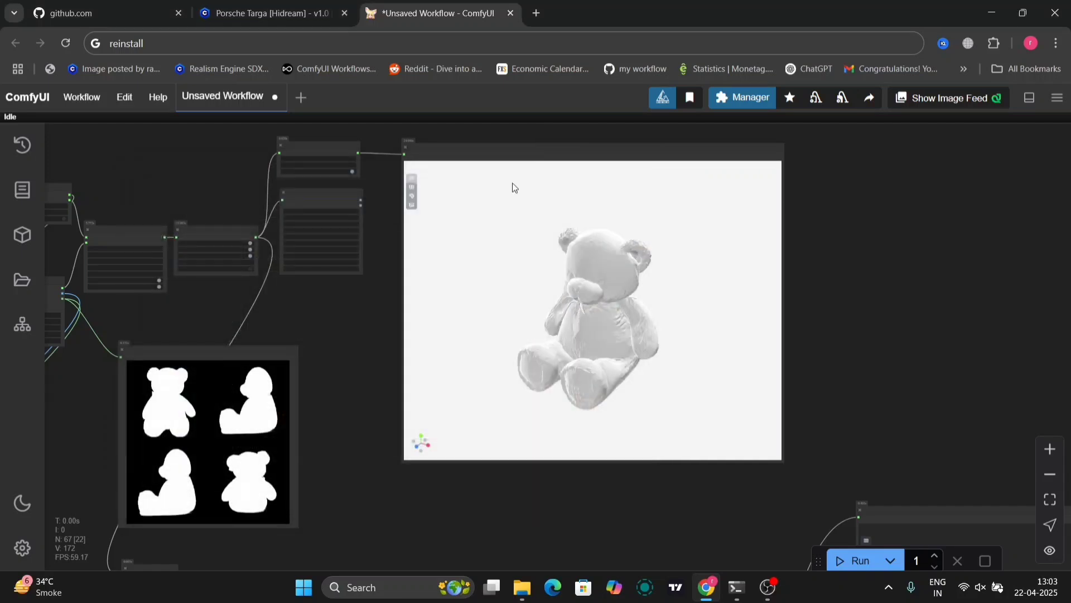
{"action": "left_click", "coordinate": [413, 202]}
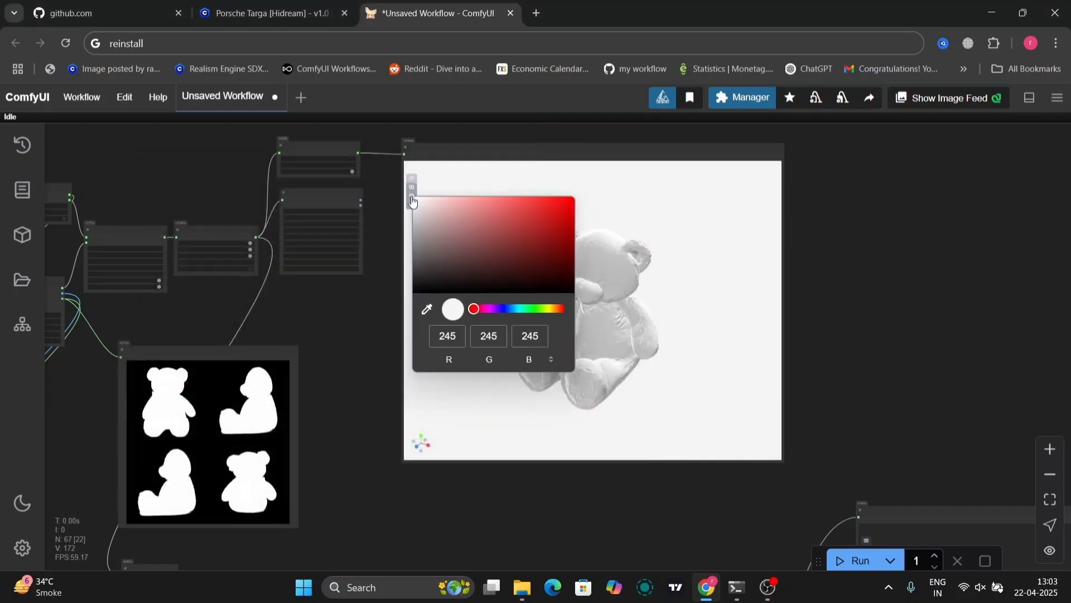
{"action": "left_click", "coordinate": [410, 206]}
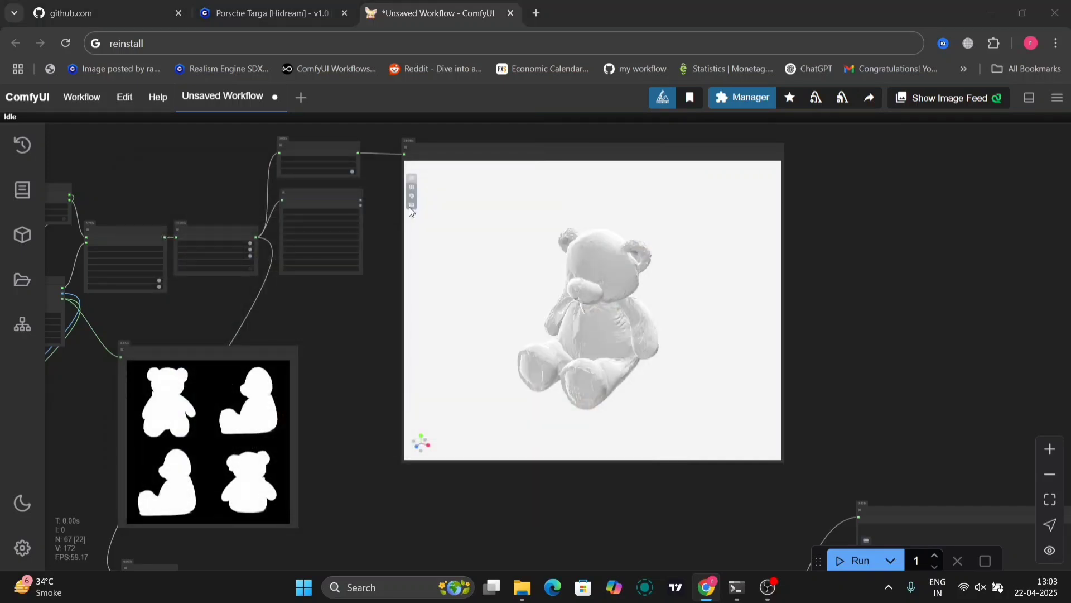
{"action": "left_click", "coordinate": [647, 175]}
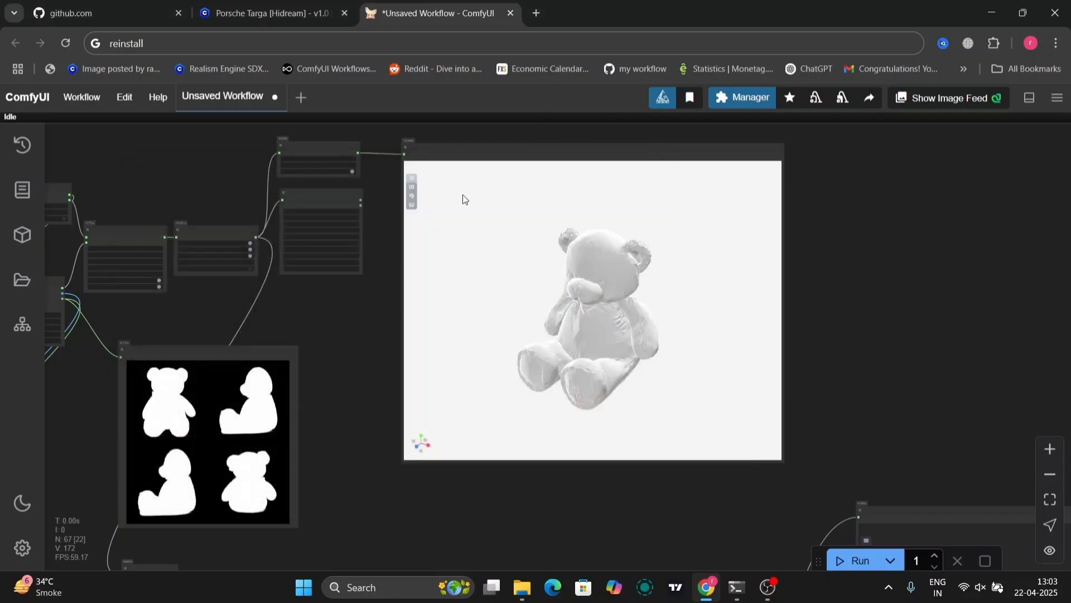
Step: Set Material Mode to Normal, show the floor grid, and orbit the bear to a level side view
{"action": "left_click", "coordinate": [412, 178]}
{"action": "left_click", "coordinate": [413, 190]}
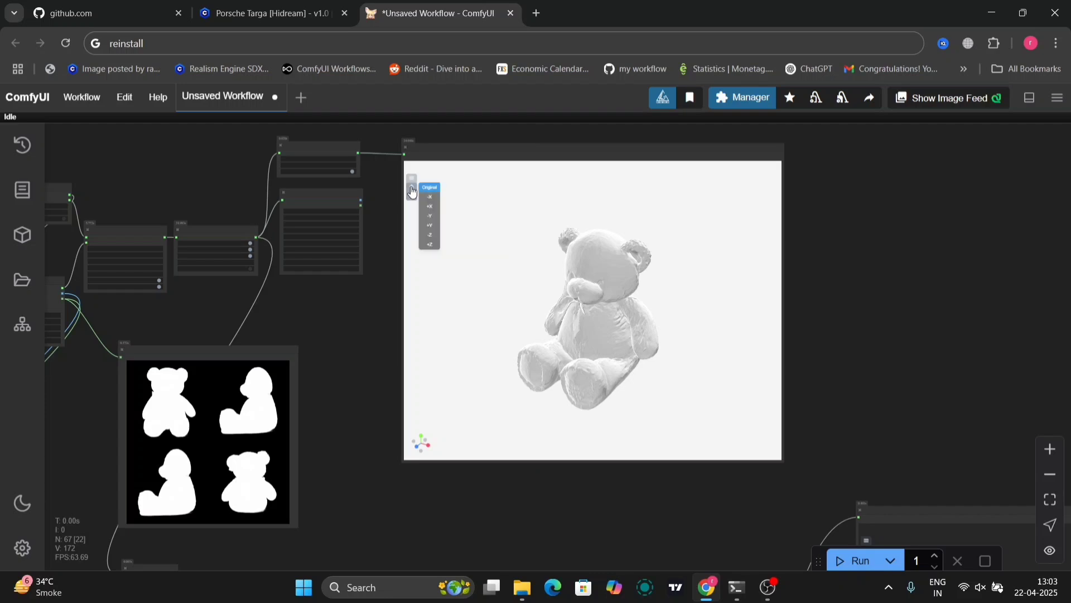
{"action": "left_click", "coordinate": [412, 196]}
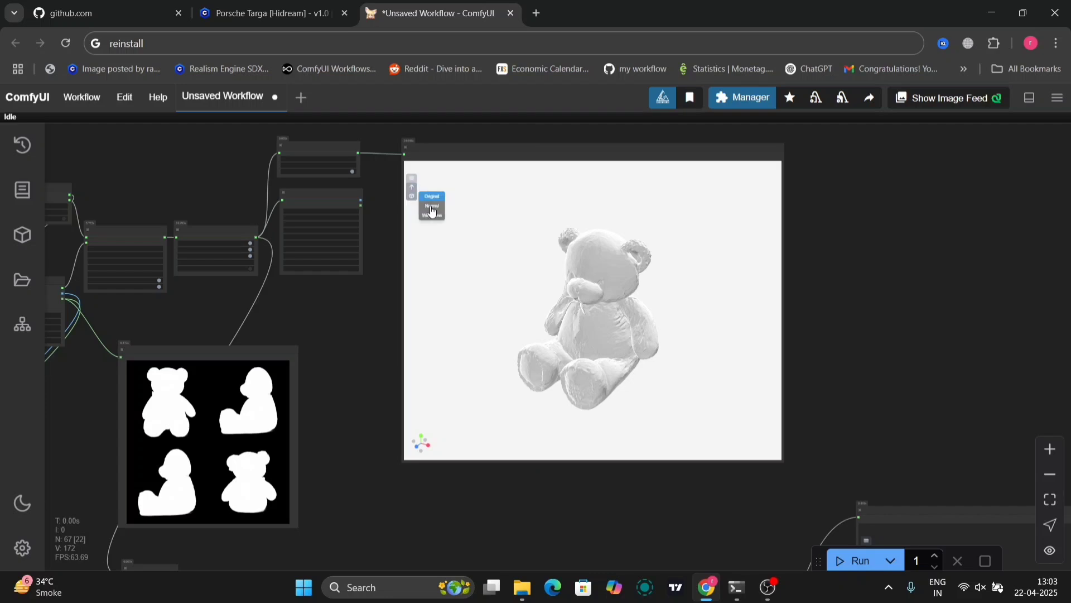
{"action": "left_click", "coordinate": [433, 207]}
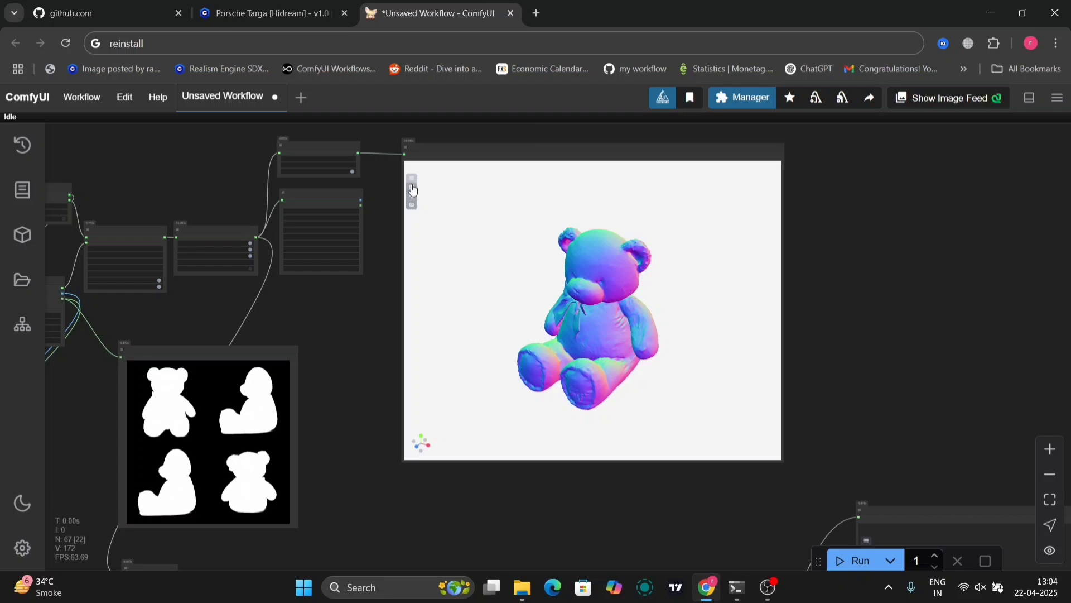
{"action": "left_click", "coordinate": [413, 190]}
{"action": "left_click_drag", "start_coordinate": [553, 322], "coordinate": [359, 276]}
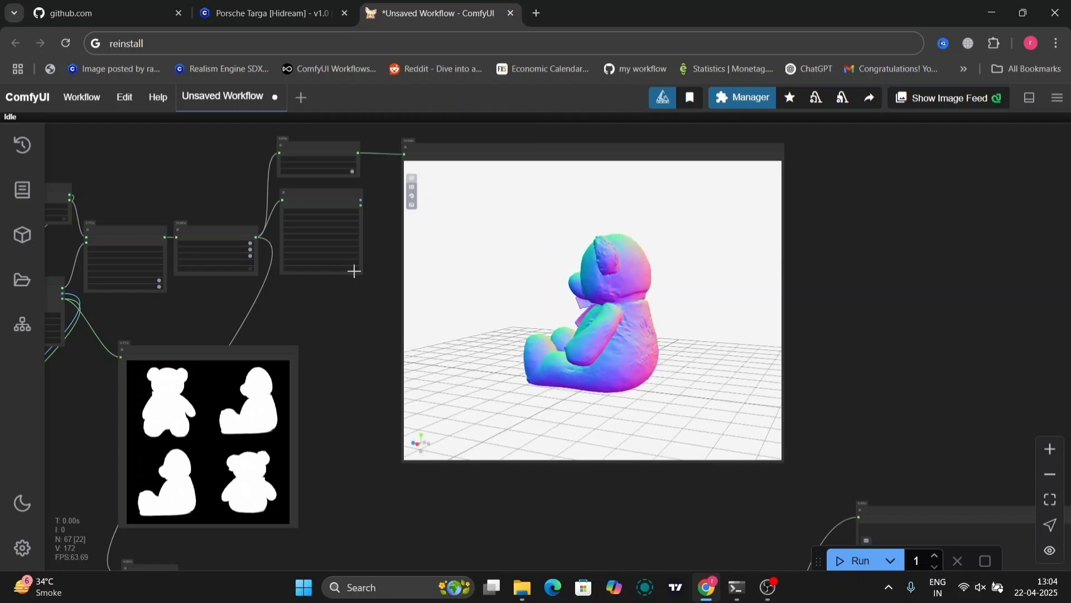
Step: Center the textured orange bear preview, orbit it to the front and zoom in and out
{"action": "left_click_drag", "start_coordinate": [363, 513], "coordinate": [400, 183]}
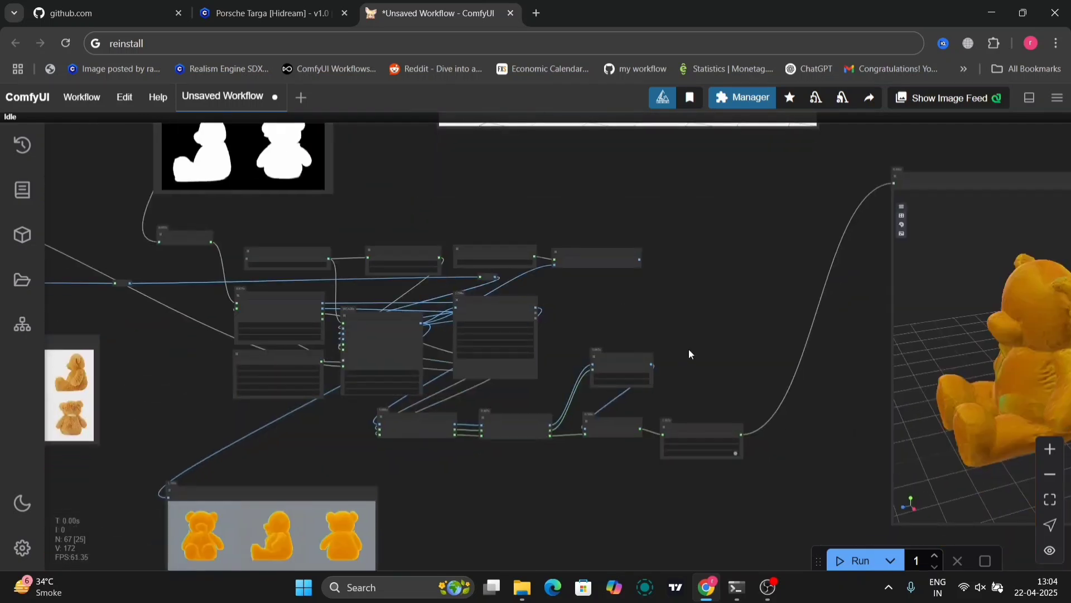
{"action": "left_click_drag", "start_coordinate": [688, 349], "coordinate": [232, 258]}
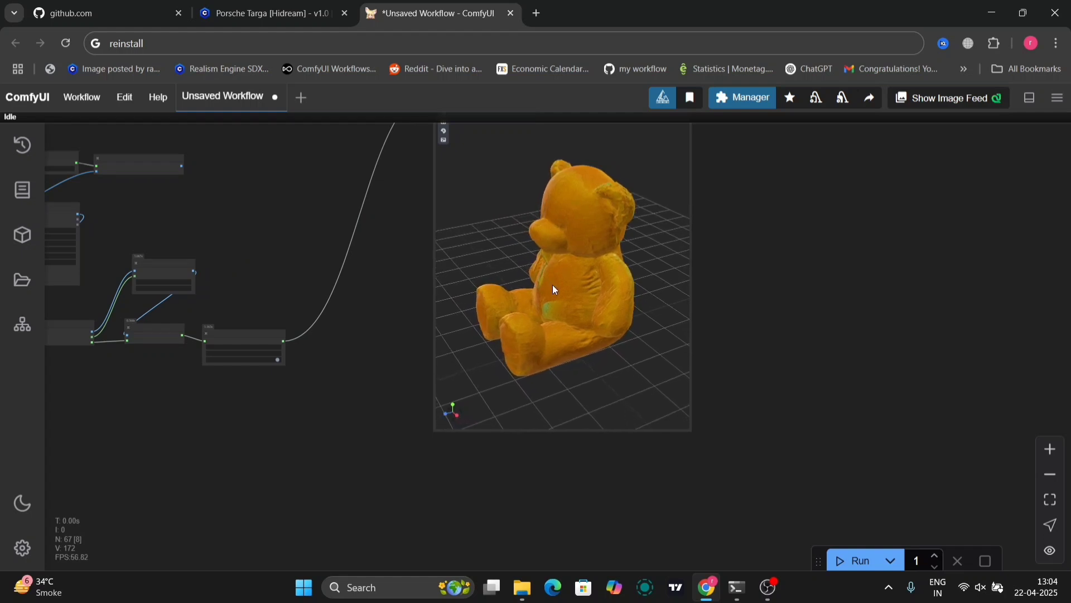
{"action": "left_click_drag", "start_coordinate": [556, 290], "coordinate": [768, 244]}
{"action": "scroll", "coordinate": [582, 361], "scroll_direction": "up", "scroll_amount": 5}
{"action": "scroll", "coordinate": [615, 343], "scroll_direction": "down", "scroll_amount": 4}
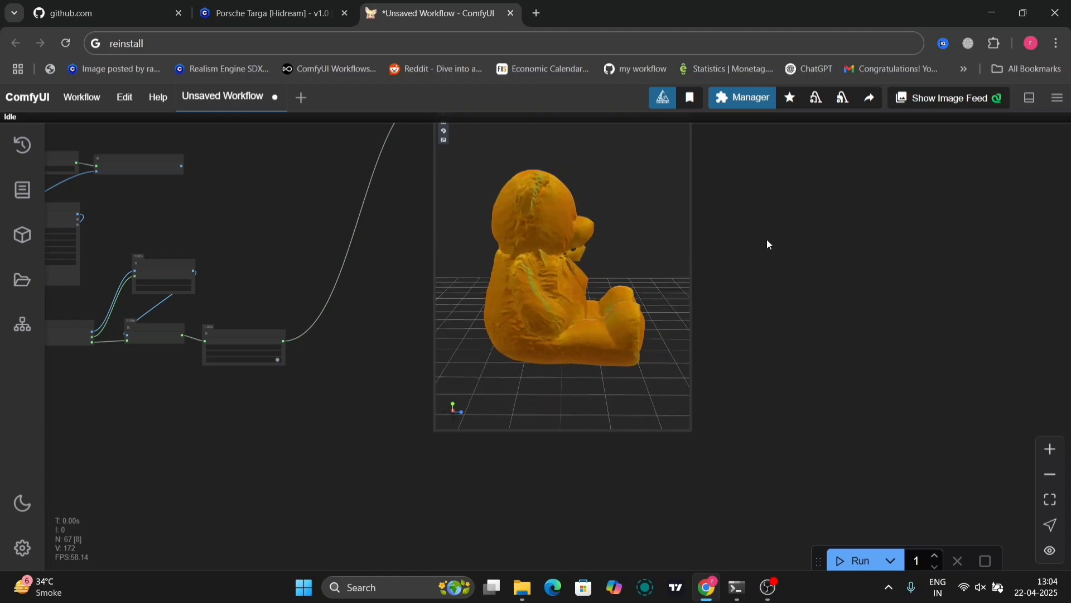
Step: Zoom in on the Hy3D Diffusers Scheduler Config node and check its scheduler list, keeping Euler
{"action": "left_click_drag", "start_coordinate": [290, 218], "coordinate": [748, 144]}
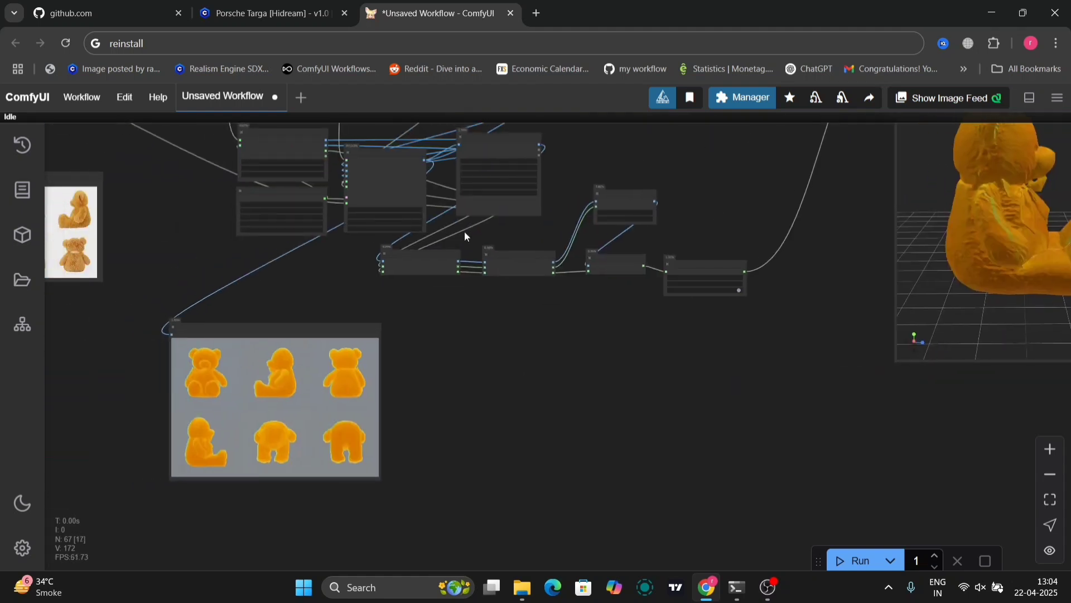
{"action": "left_click_drag", "start_coordinate": [443, 229], "coordinate": [581, 289]}
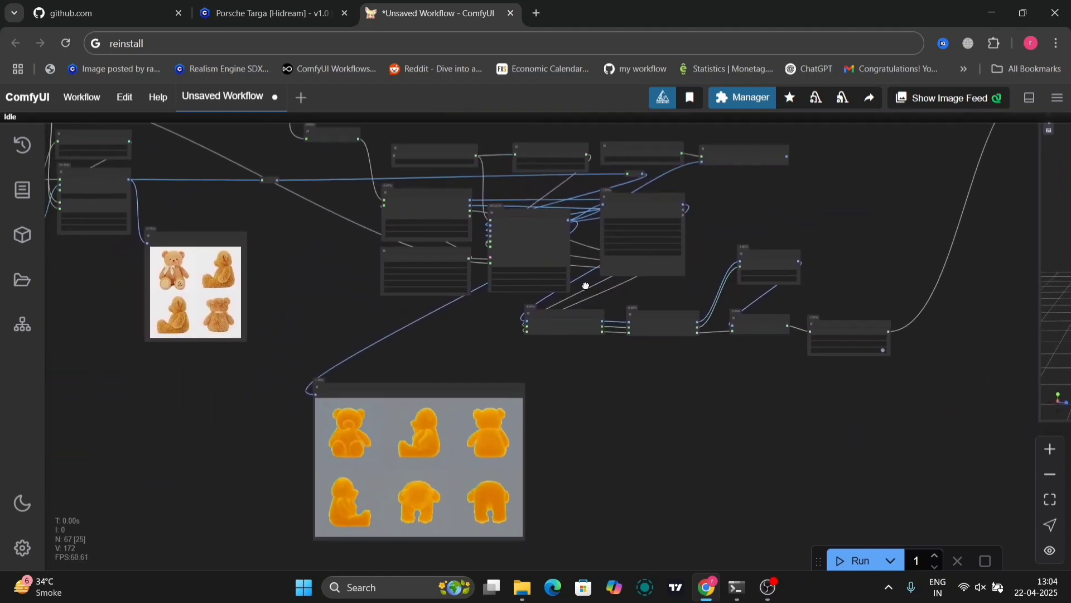
{"action": "scroll", "coordinate": [586, 288], "scroll_direction": "up", "scroll_amount": 4}
{"action": "scroll", "coordinate": [590, 212], "scroll_direction": "up", "scroll_amount": 4}
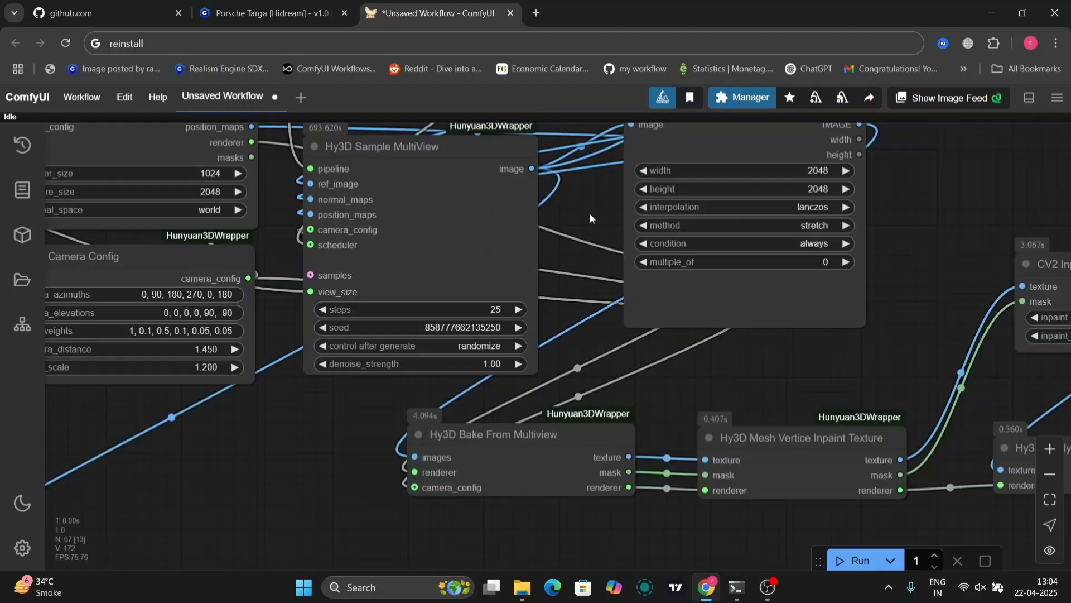
{"action": "mouse_move", "coordinate": [590, 212]}
{"action": "left_mouse_down"}
{"action": "mouse_move", "coordinate": [590, 222]}
{"action": "mouse_move", "coordinate": [628, 222]}
{"action": "mouse_move", "coordinate": [618, 454]}
{"action": "left_mouse_up"}
{"action": "scroll", "coordinate": [627, 221], "scroll_direction": "down", "scroll_amount": 2}
{"action": "scroll", "coordinate": [619, 453], "scroll_direction": "up", "scroll_amount": 2}
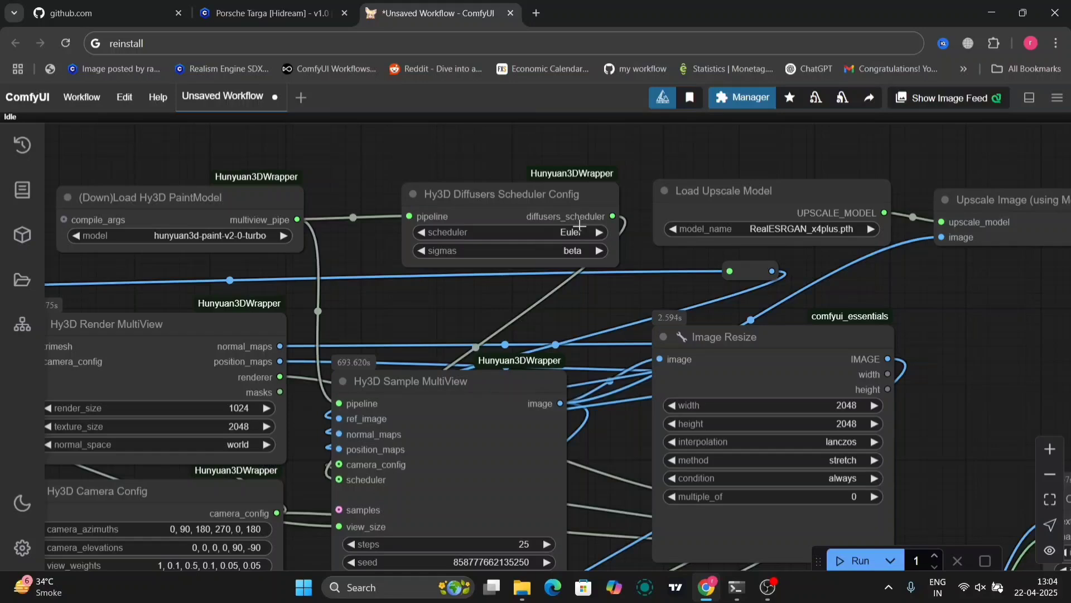
{"action": "left_click", "coordinate": [580, 225]}
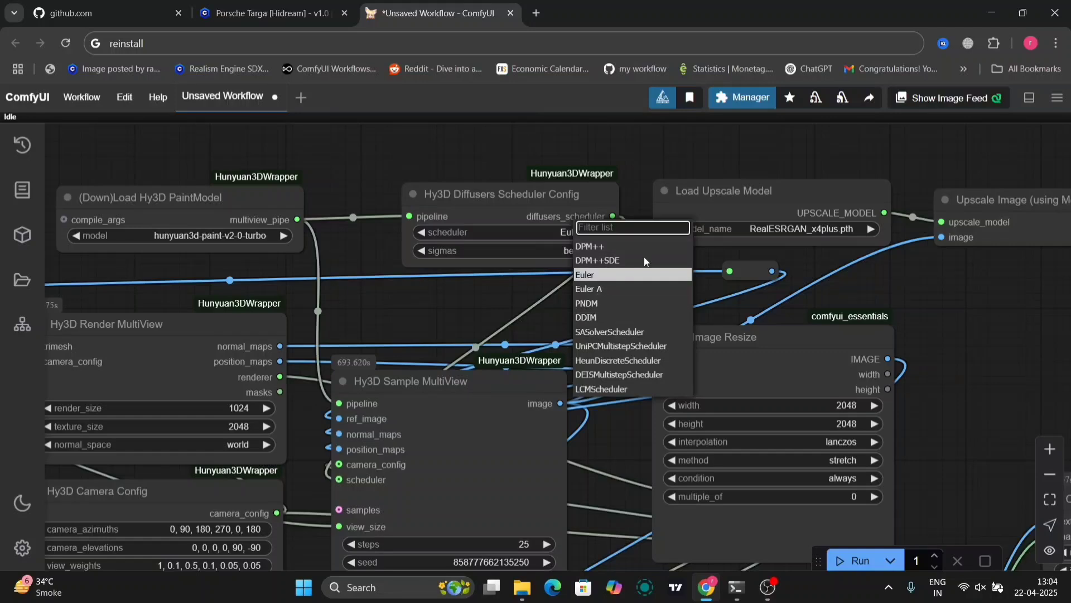
{"action": "left_click", "coordinate": [478, 287]}
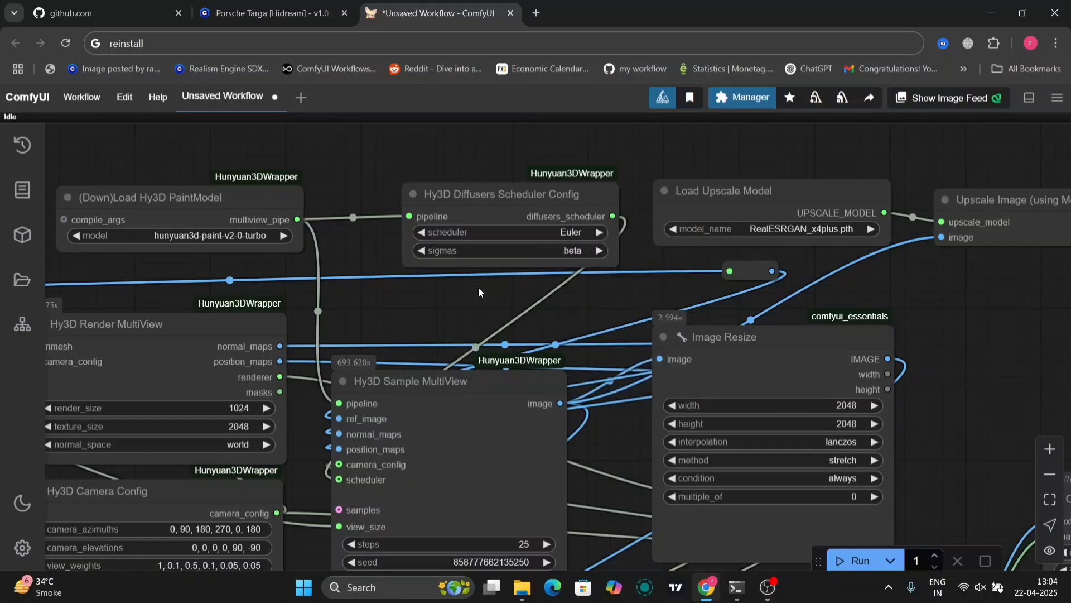